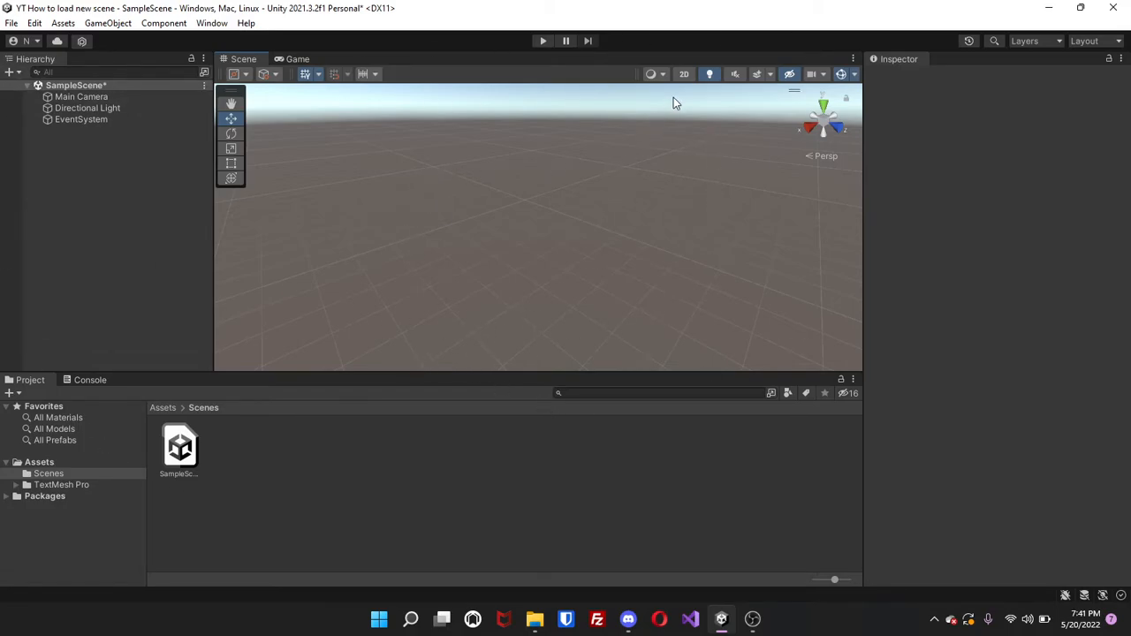
Switch the scene view to 2D and add a TextMeshPro UI button to SampleScene, keeping its default name
left_click(684, 74)
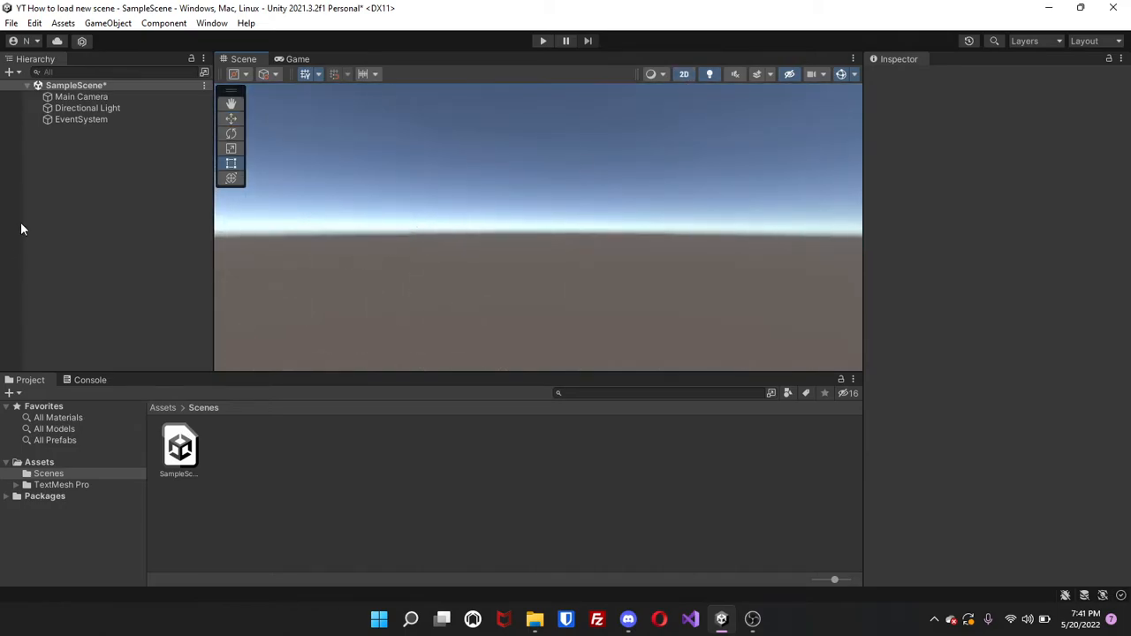
right_click(103, 178)
mouse_move(186, 370)
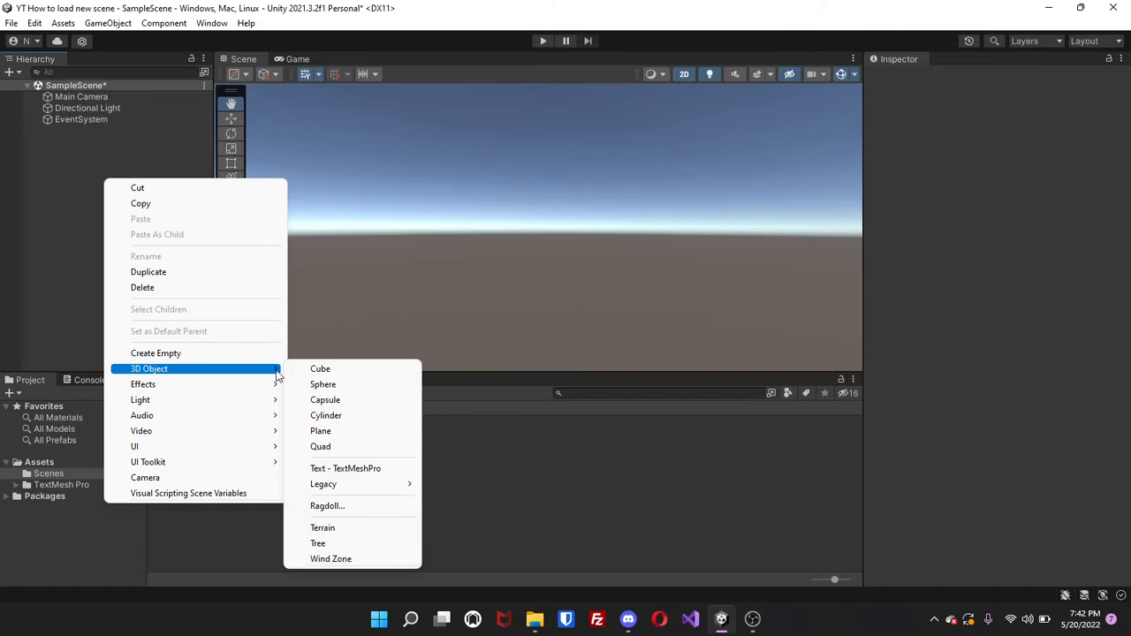
mouse_move(220, 451)
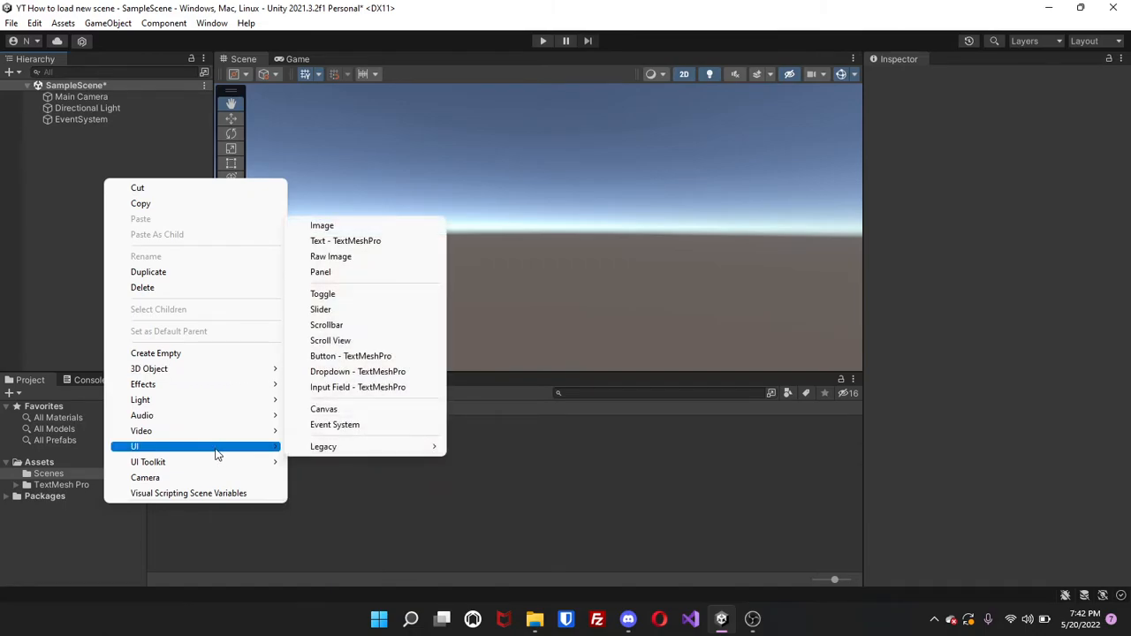
left_click(357, 357)
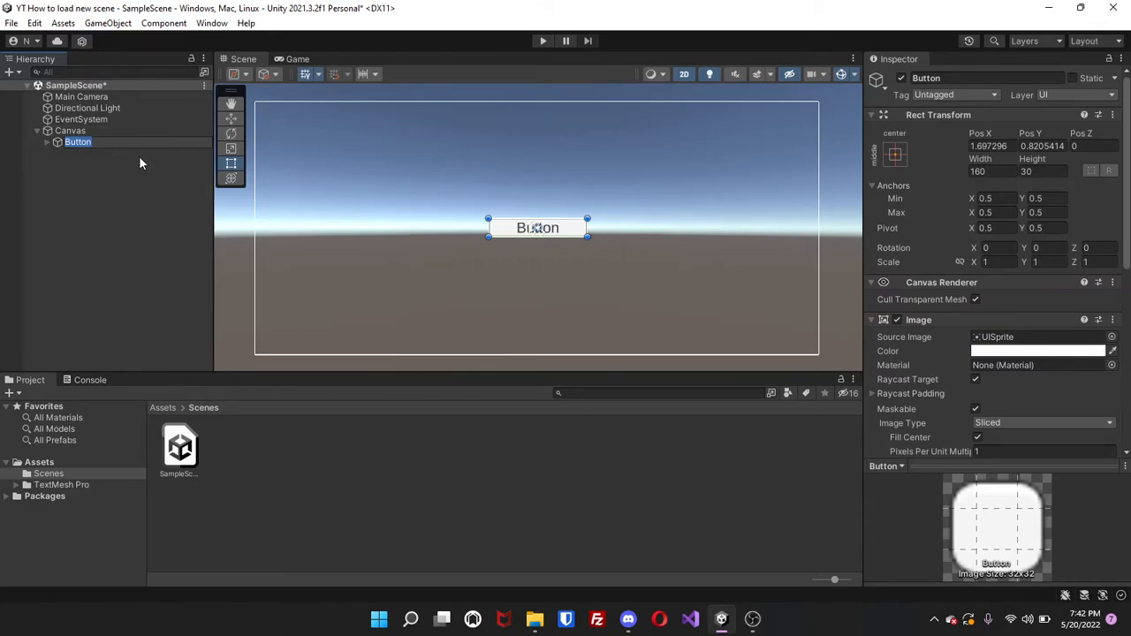
left_click(139, 156)
Change the button's TextMeshPro label text to "Next Scene"
left_click(47, 141)
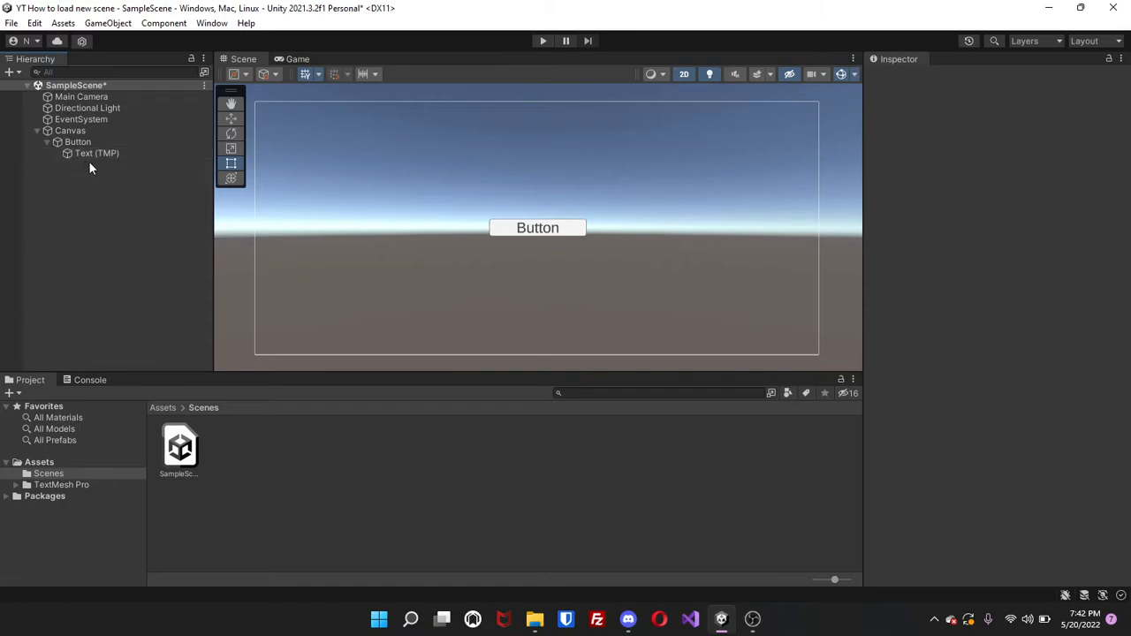
left_click(89, 155)
left_click(954, 370)
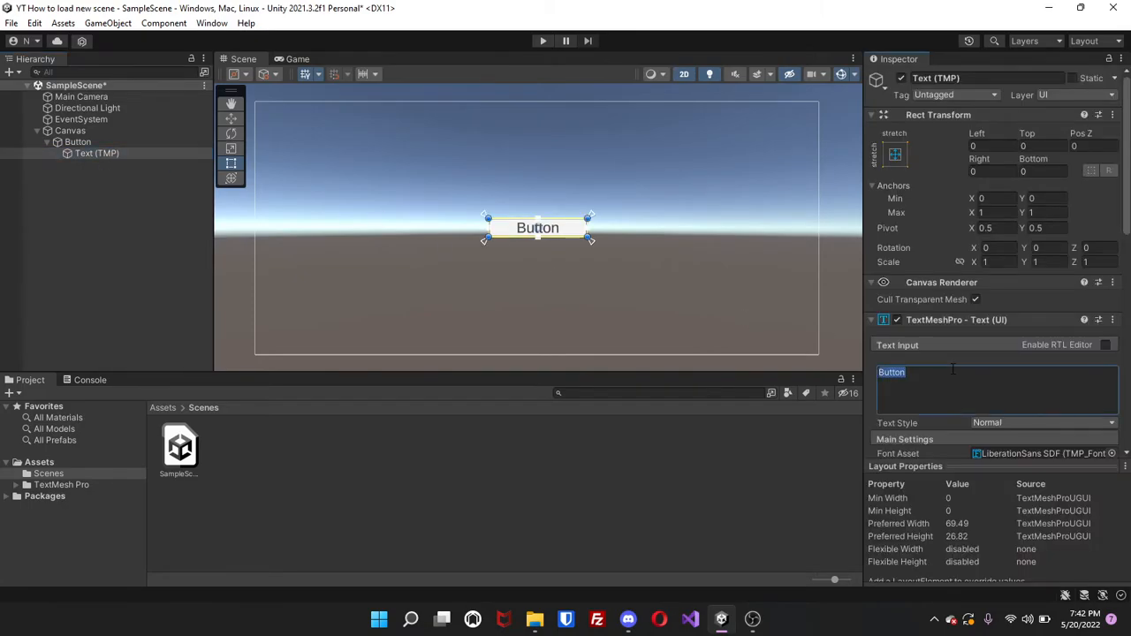
type("Next Scene")
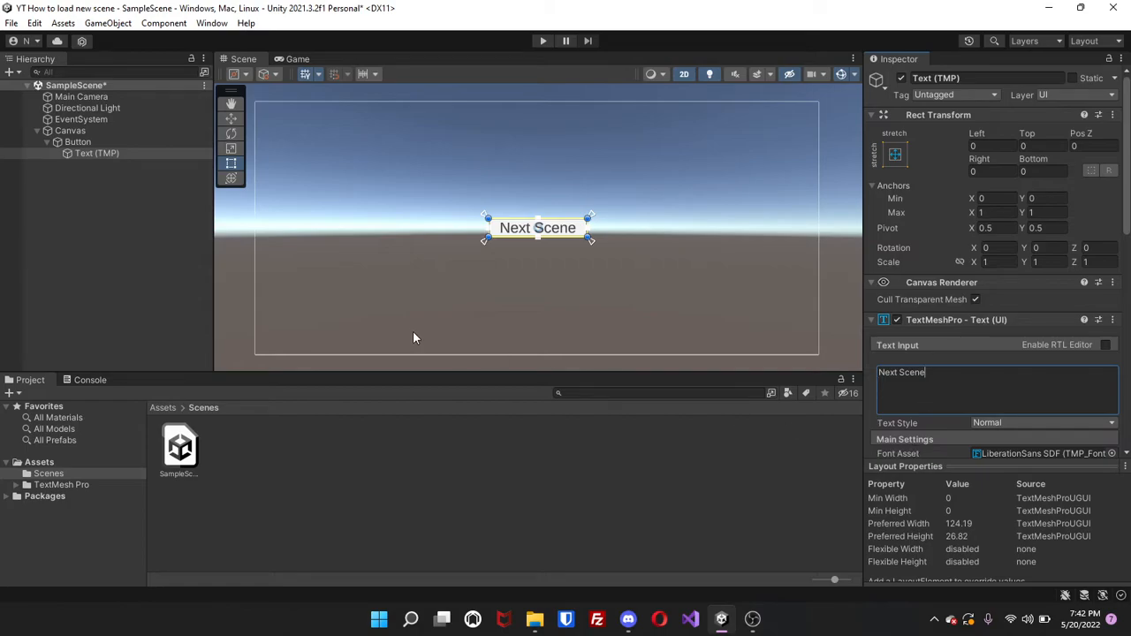
left_click(198, 223)
Collapse the Canvas and create an empty top-level game object named SceneManagerObj
left_click(38, 131)
right_click(67, 167)
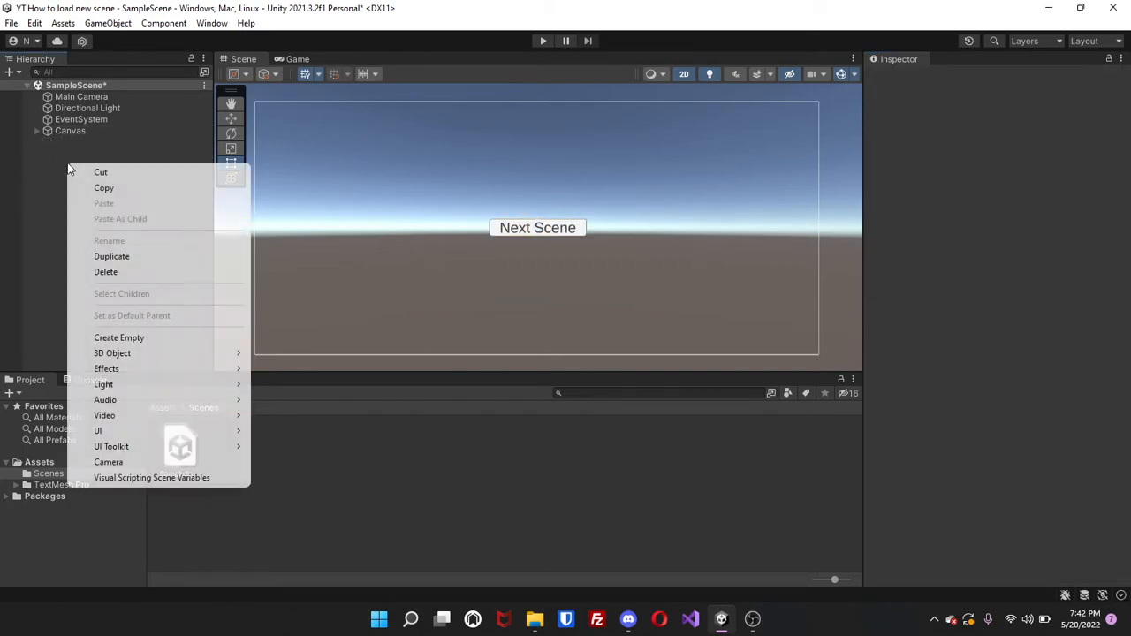
left_click(137, 338)
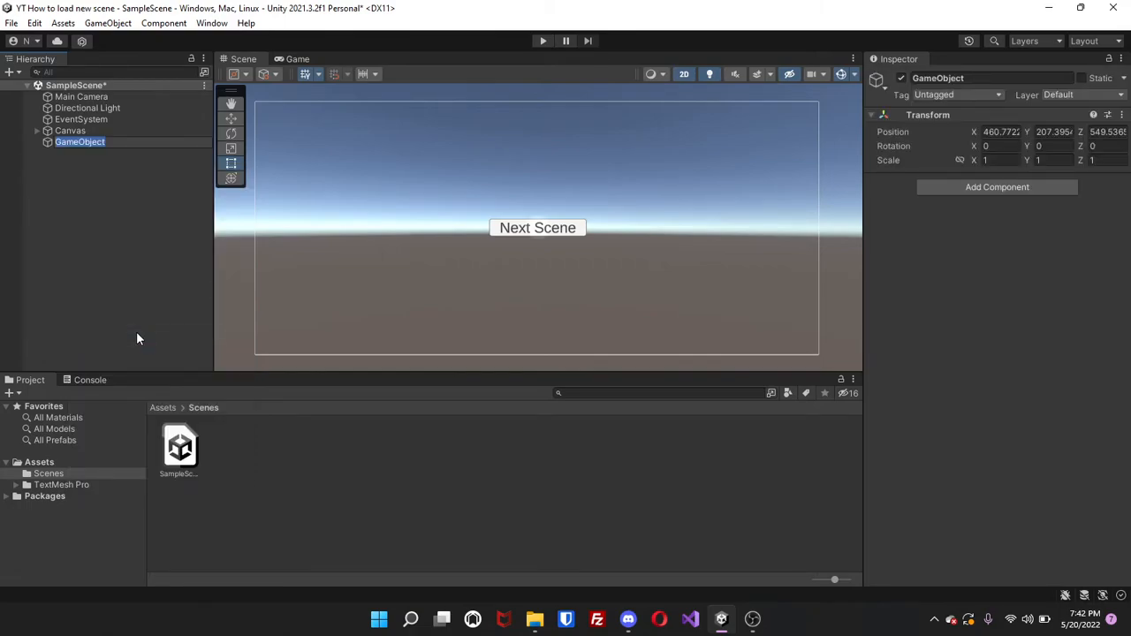
type("Scene")
key("ctrl+a")
type("nex")
key("BackSpace")
type("Ne")
key("BackSpace")
key("BackSpace")
type("SceneManagerObj")
key("Return")
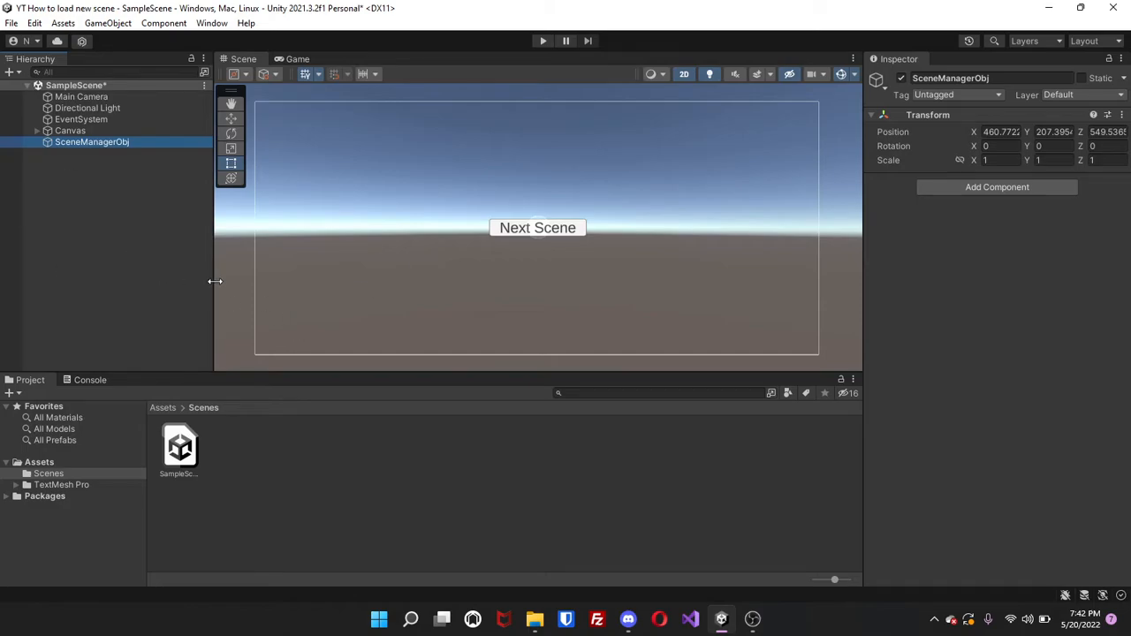
Create a new scene asset named Scene2 in the Scenes folder
left_click(163, 408)
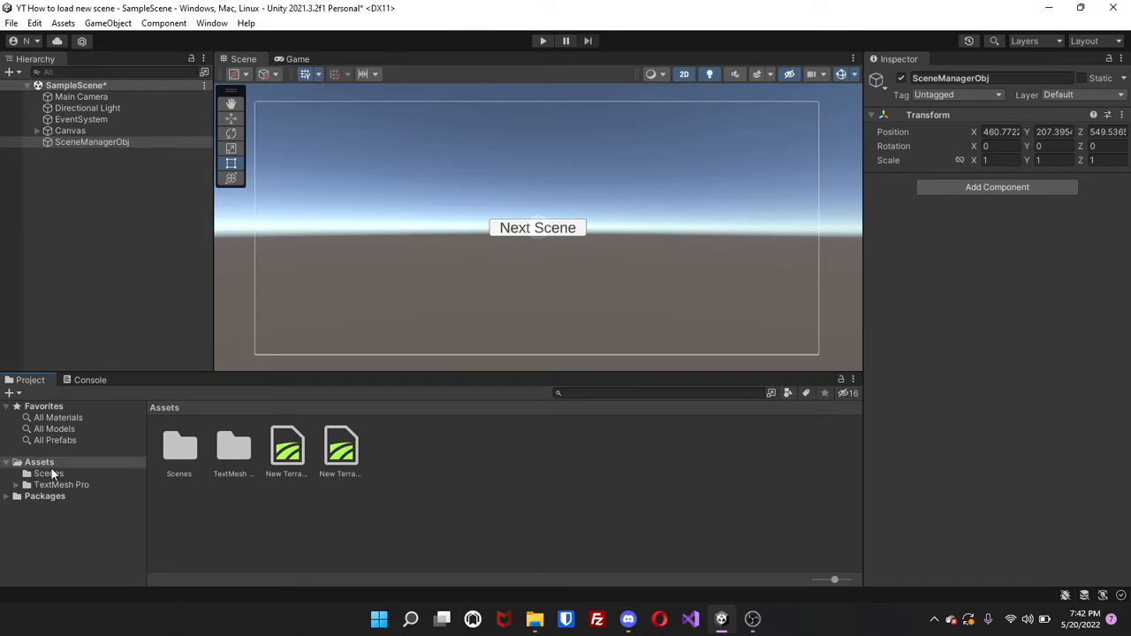
double_click(182, 452)
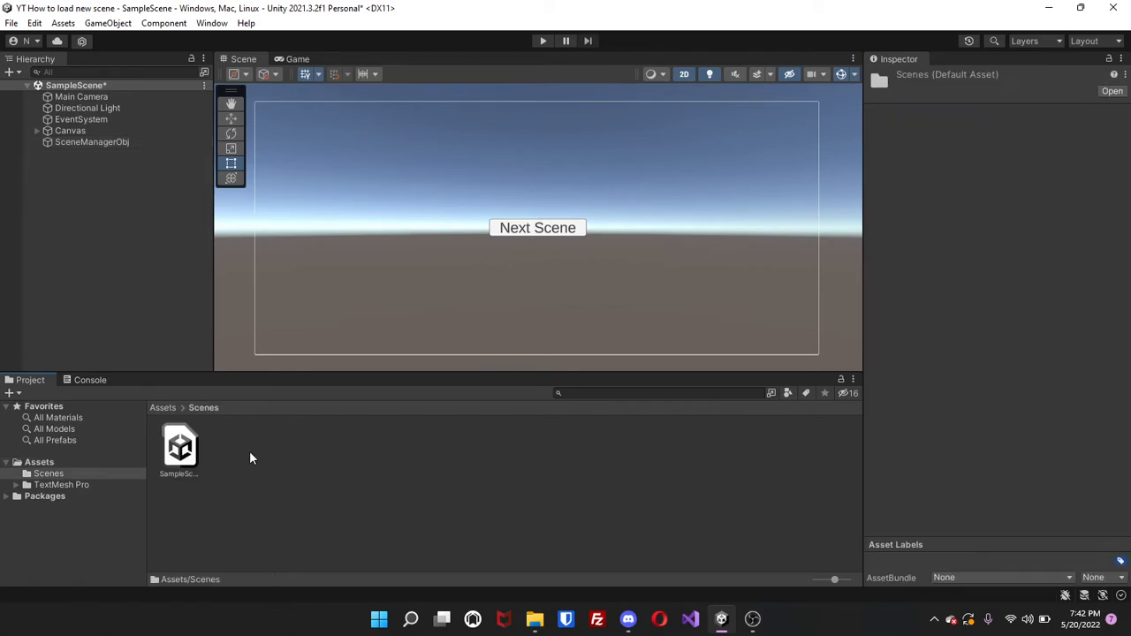
right_click(250, 453)
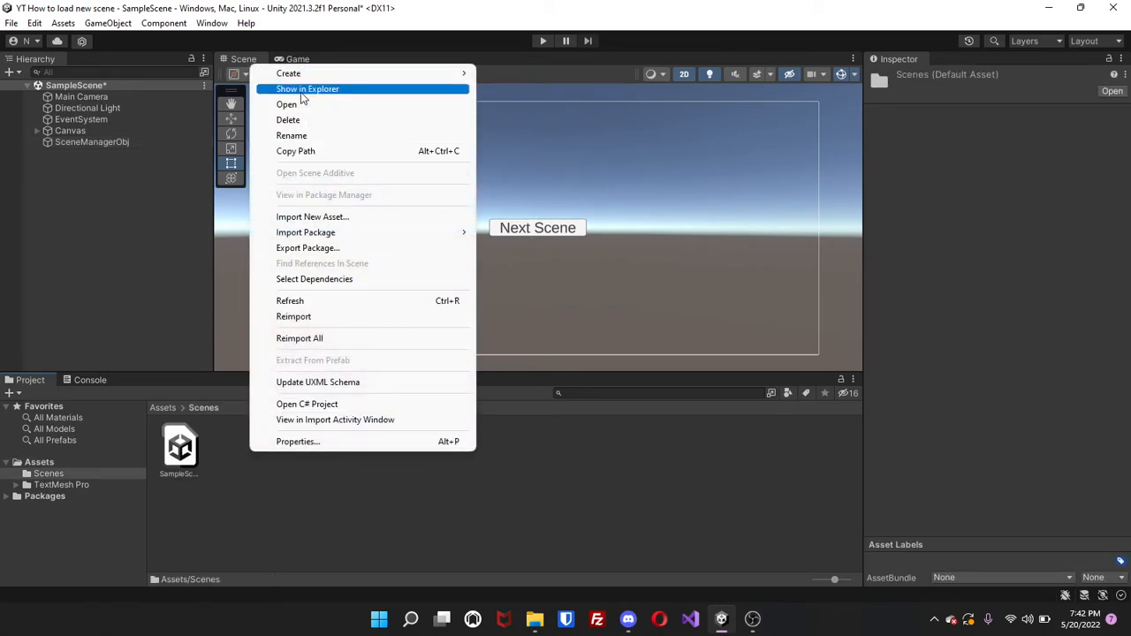
mouse_move(403, 75)
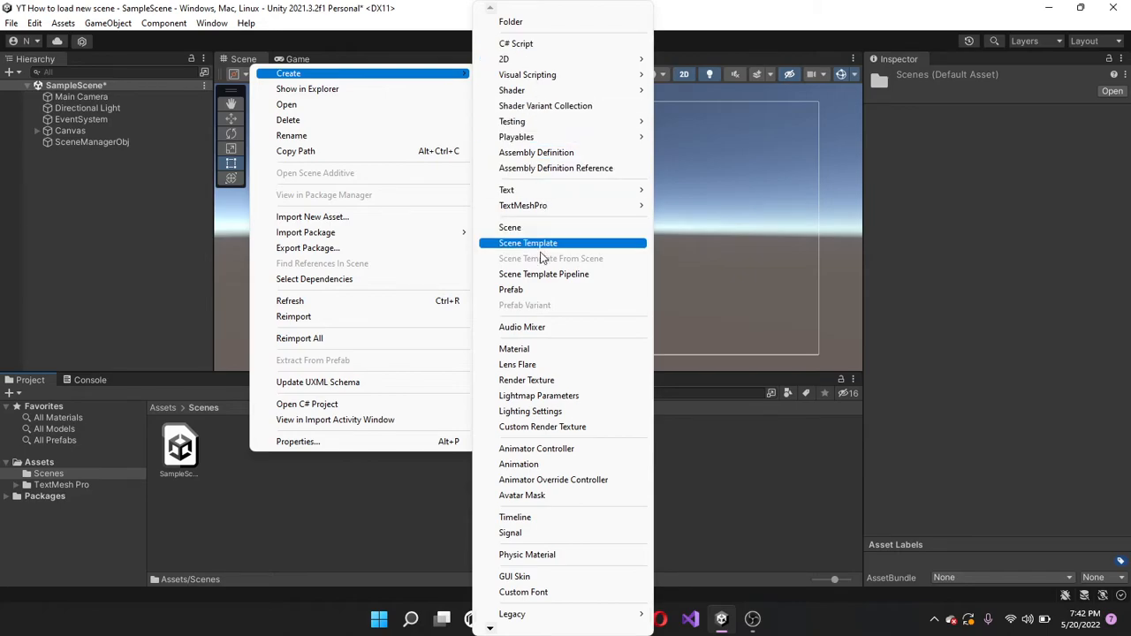
left_click(521, 228)
type("Scene2")
key("Return")
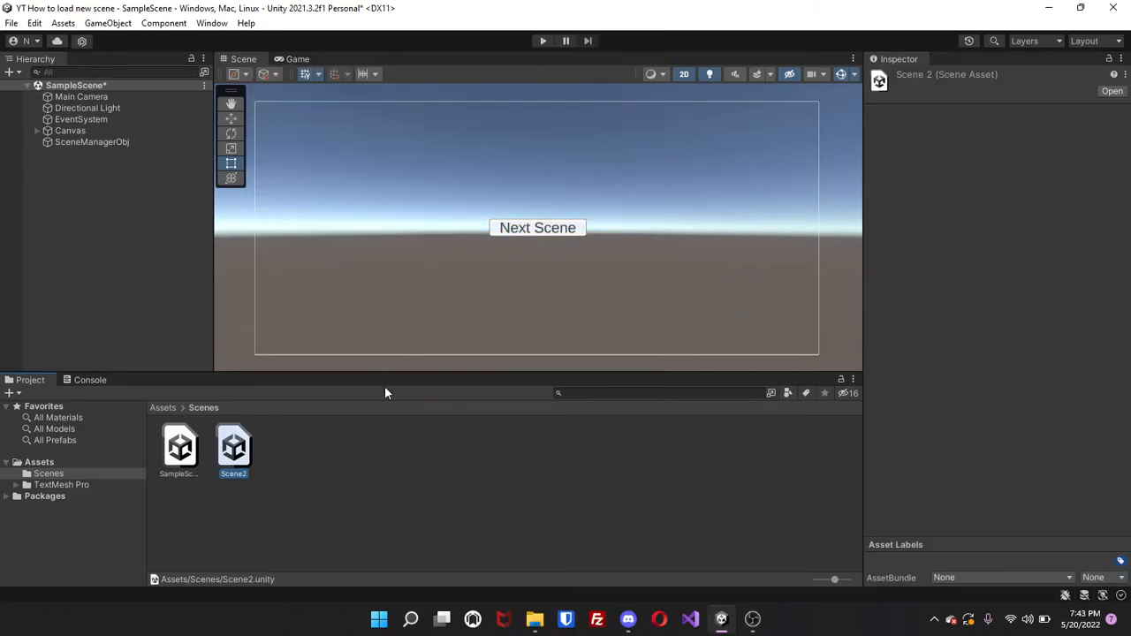
Open Scene2, saving the changes to SampleScene, and switch the scene view back to 3D
double_click(235, 451)
left_click(557, 341)
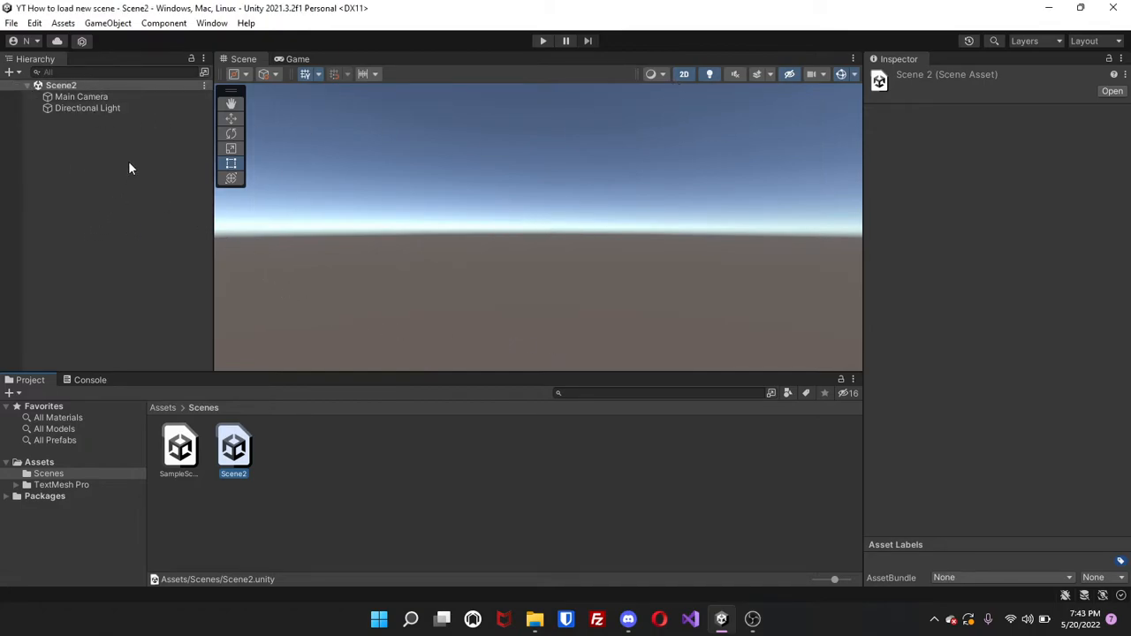
left_click(688, 73)
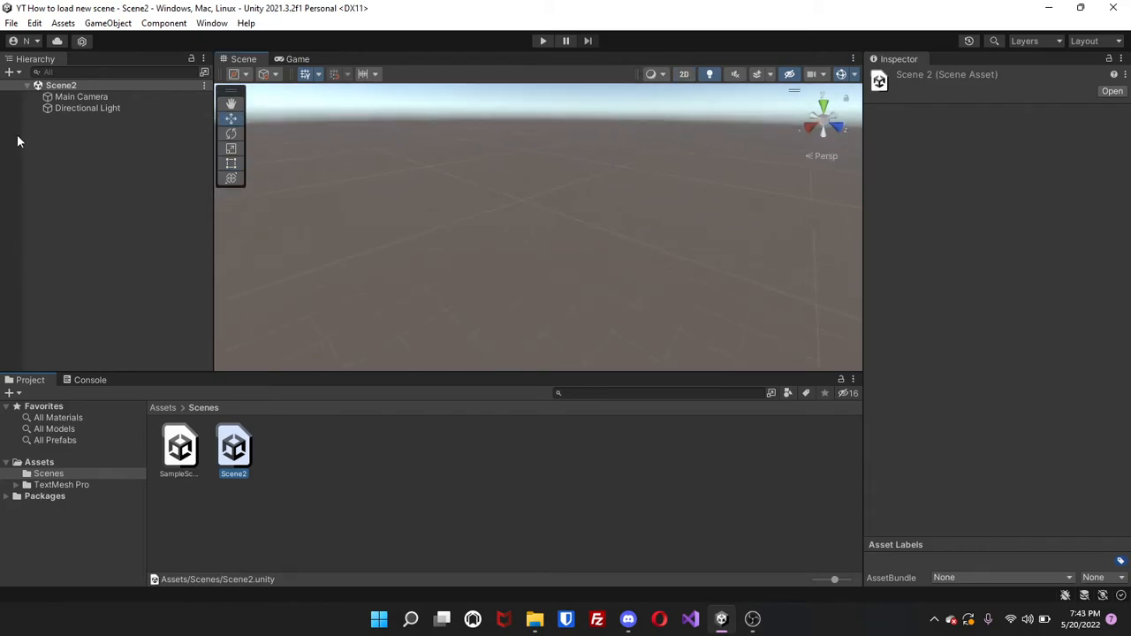
Add a 3D Terrain object to Scene2
right_click(88, 150)
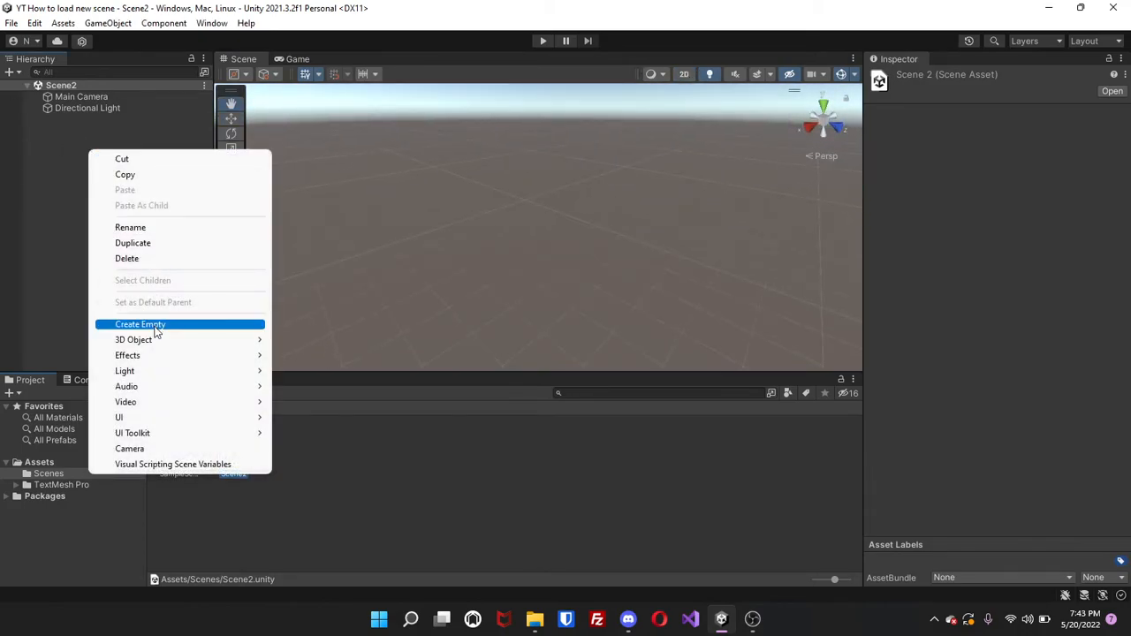
mouse_move(156, 356)
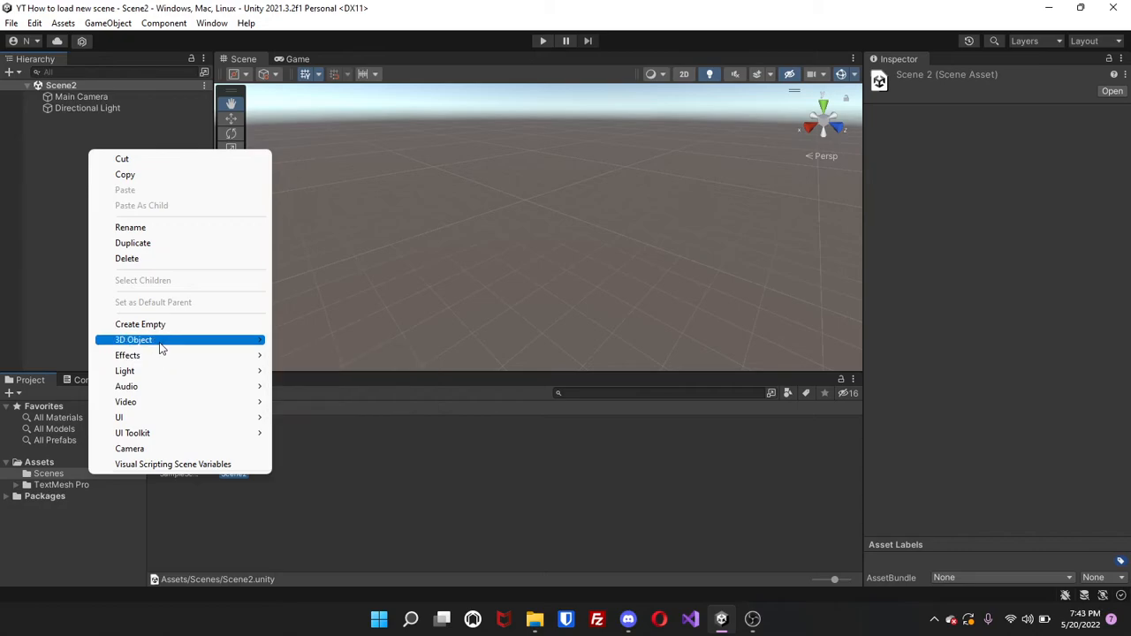
mouse_move(185, 339)
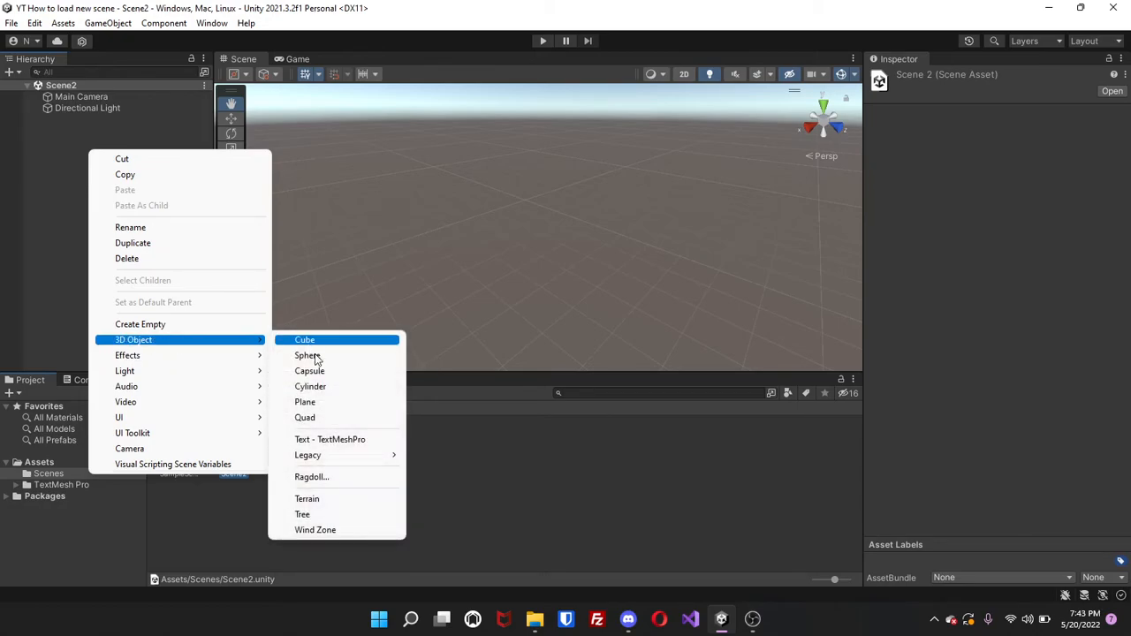
left_click(318, 500)
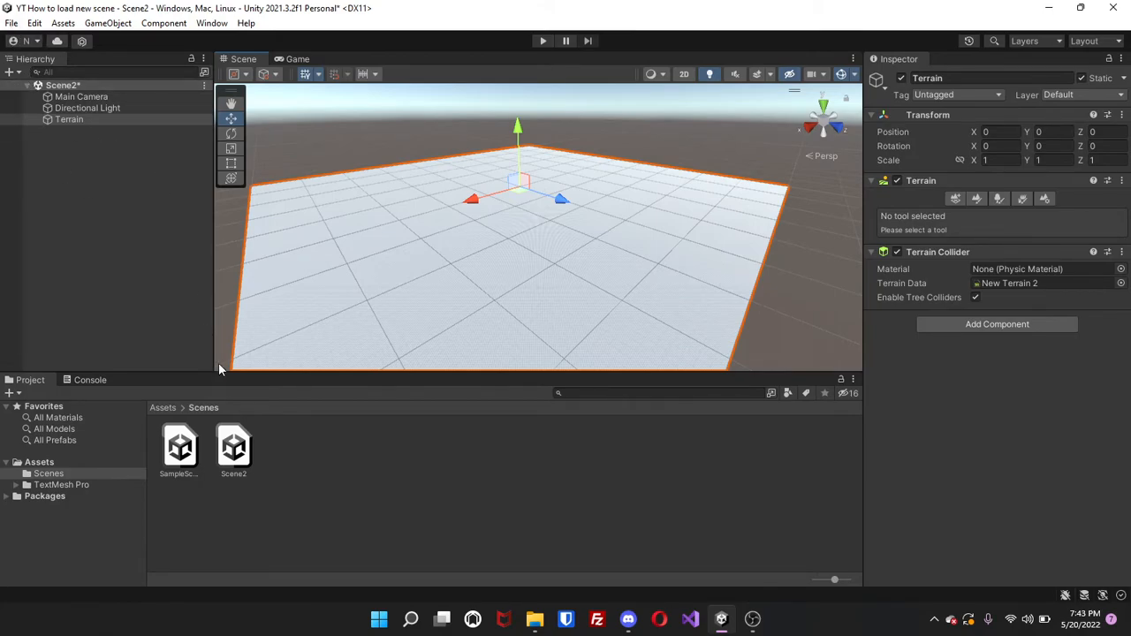
Reopen SampleScene, saving the changes to Scene2, and add SampleScene to the scenes in the build
double_click(180, 442)
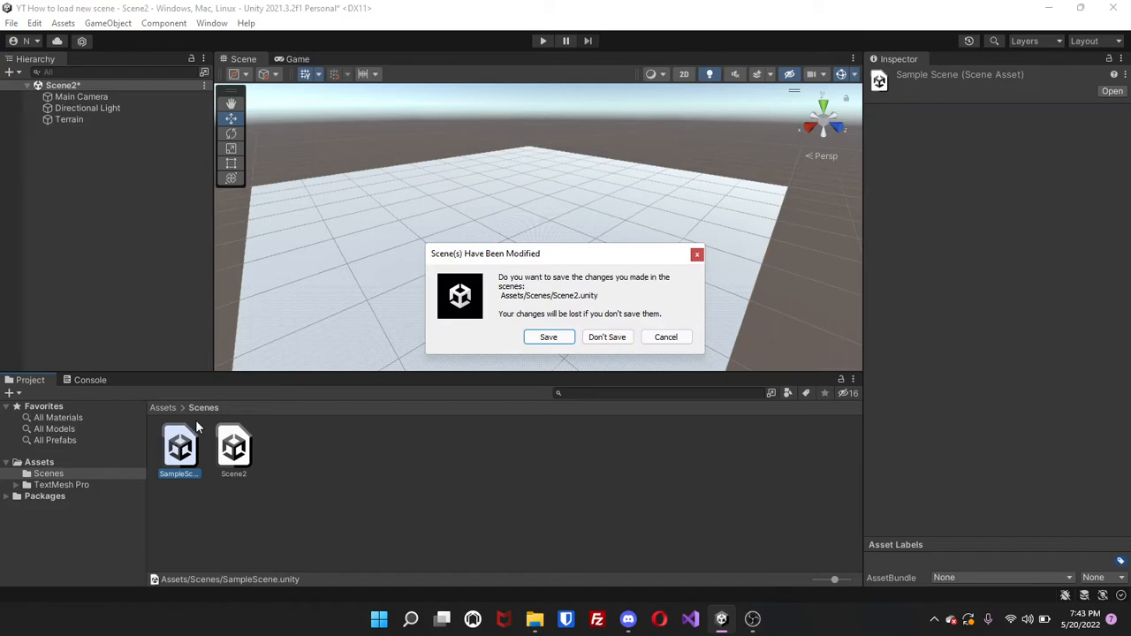
left_click(544, 336)
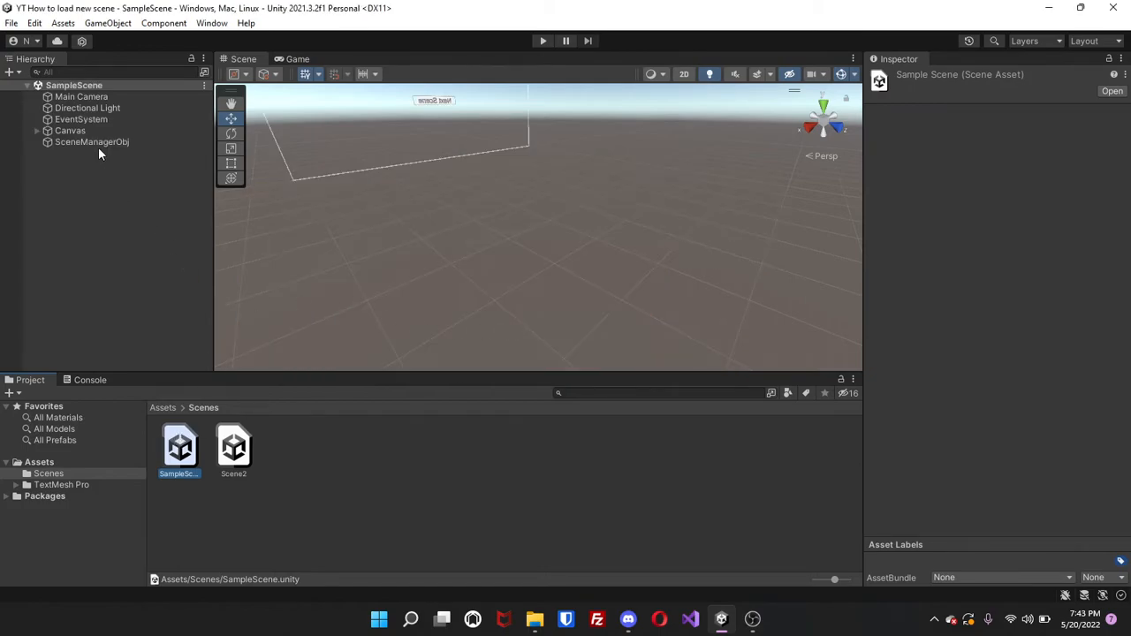
left_click(12, 23)
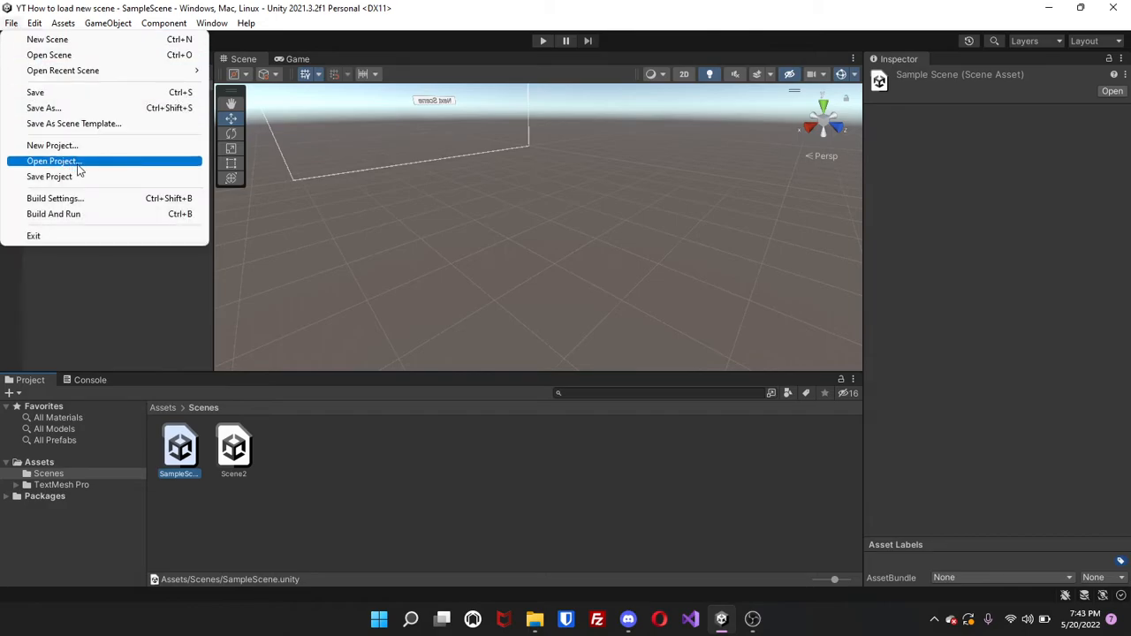
left_click(88, 201)
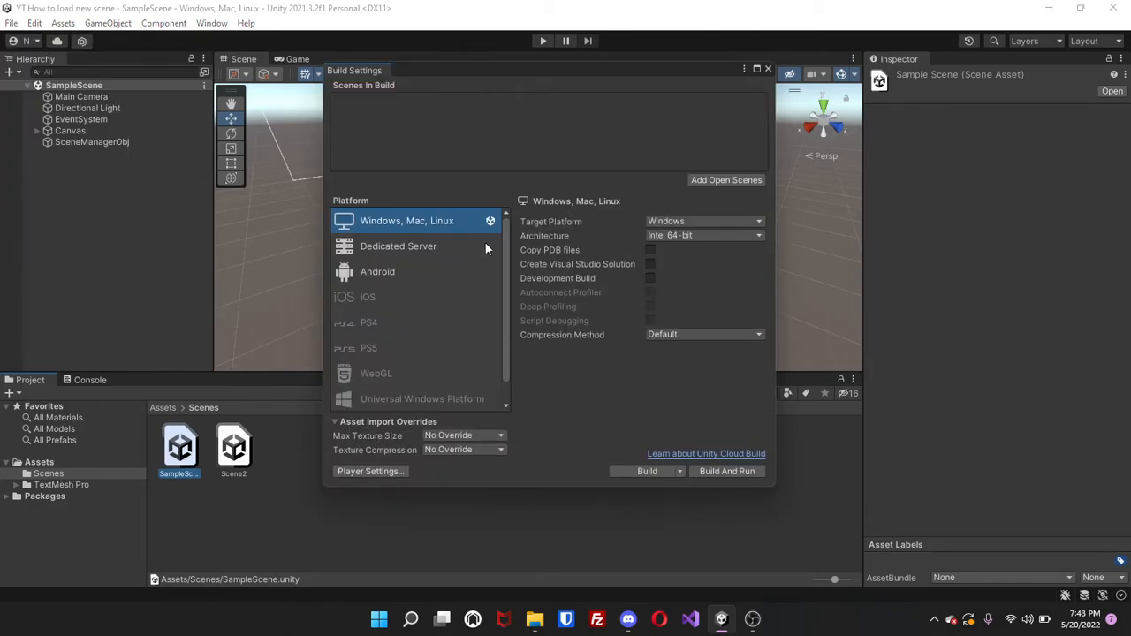
left_click(708, 182)
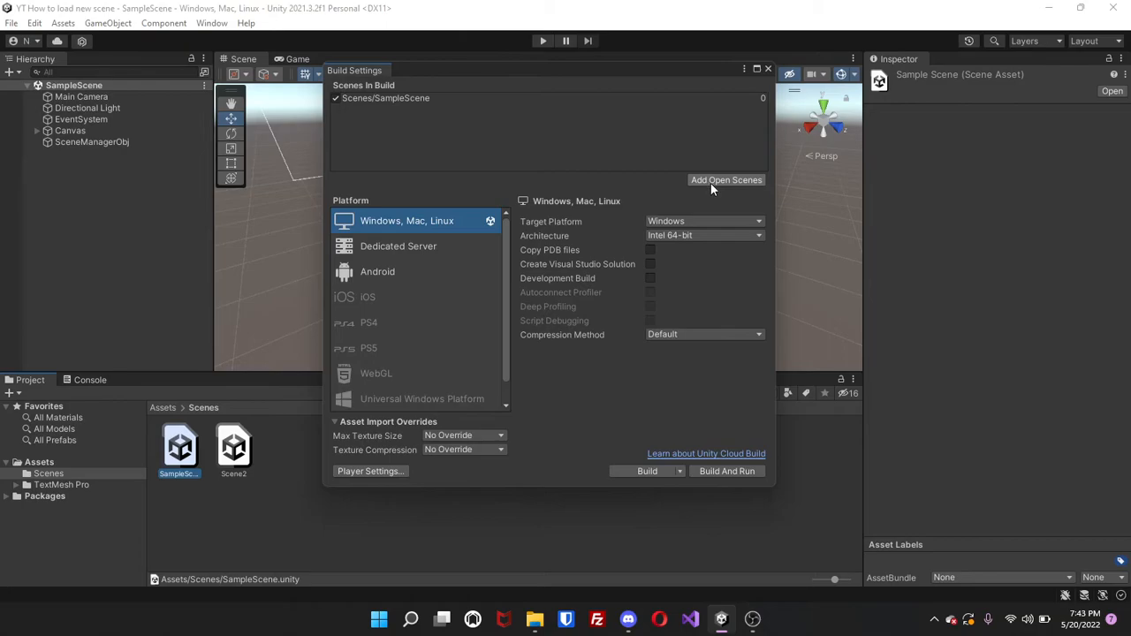
left_click(768, 69)
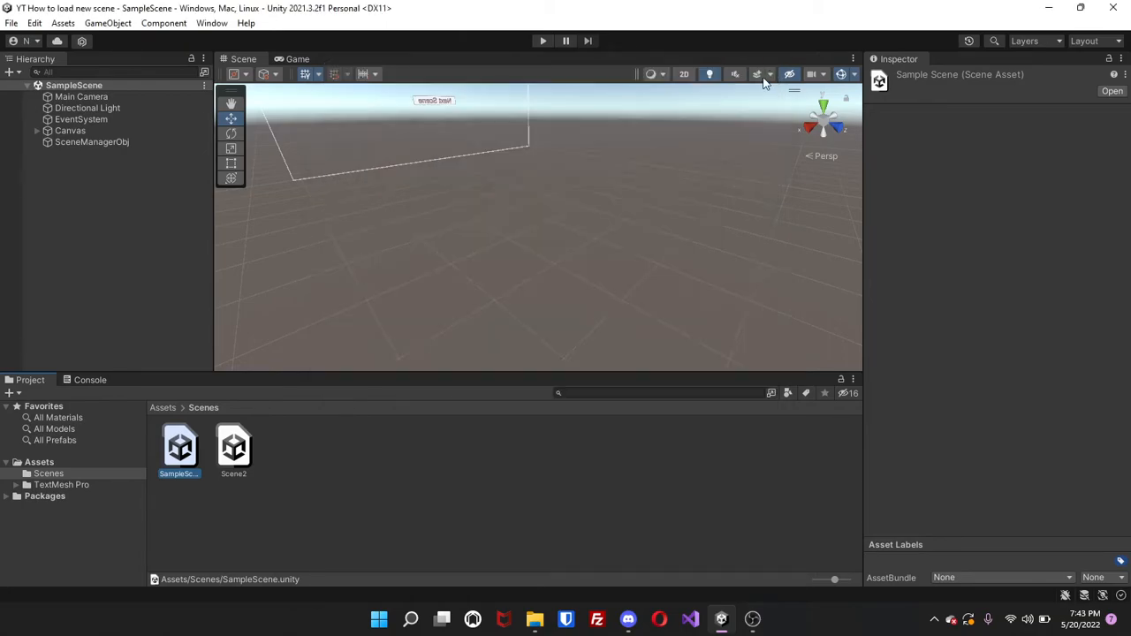
Open Scene2 and add it to the scenes in the build after SampleScene
double_click(233, 448)
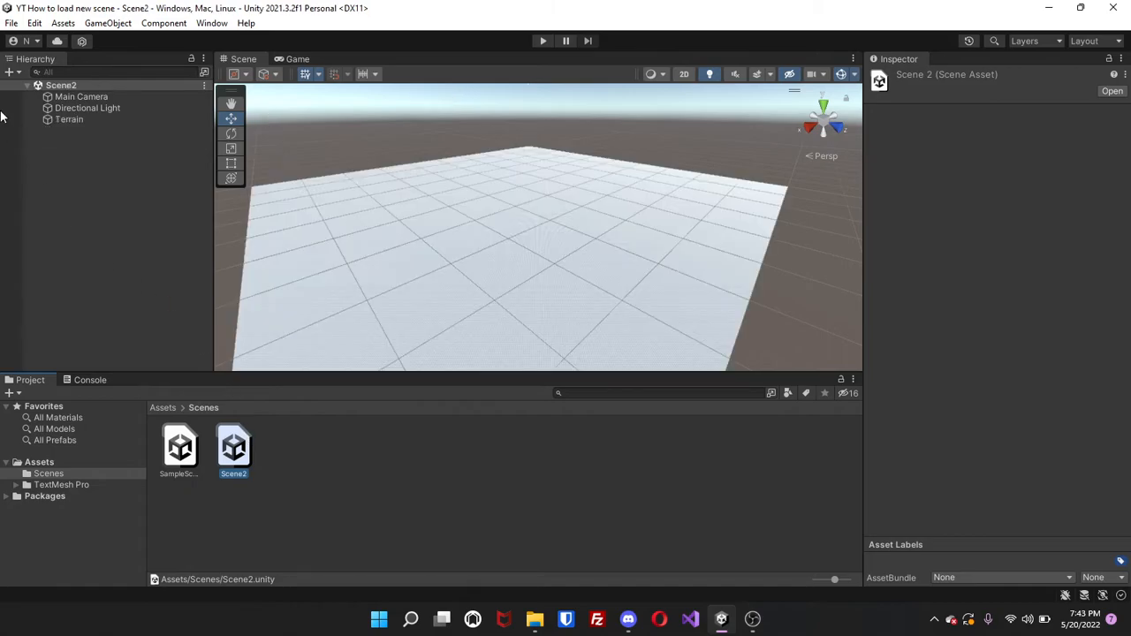
left_click(12, 23)
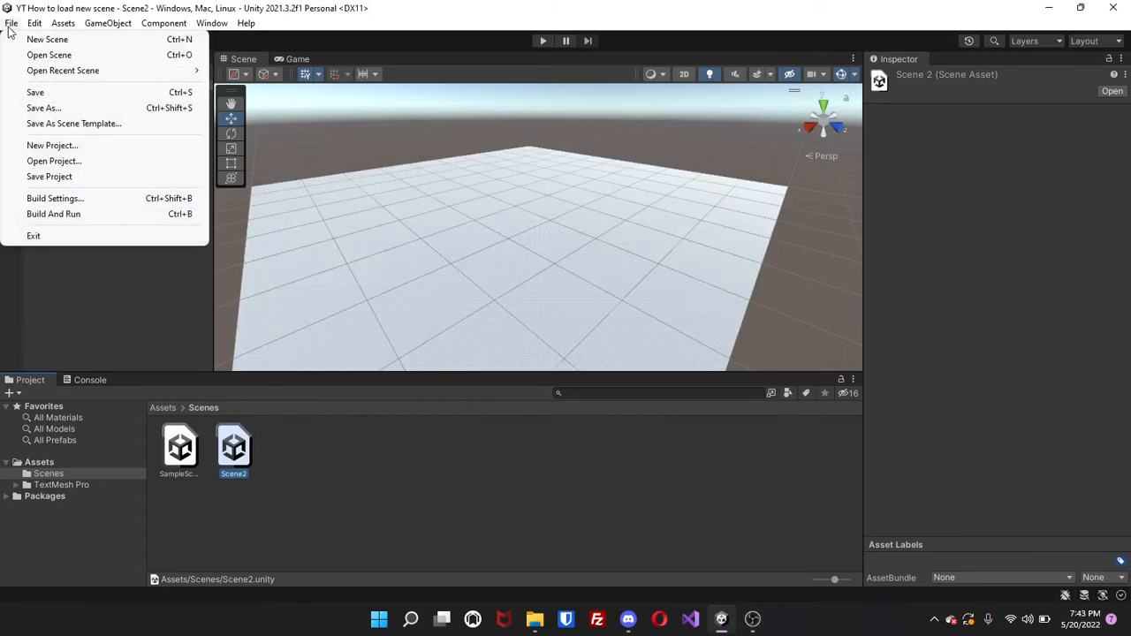
left_click(75, 199)
left_click(737, 180)
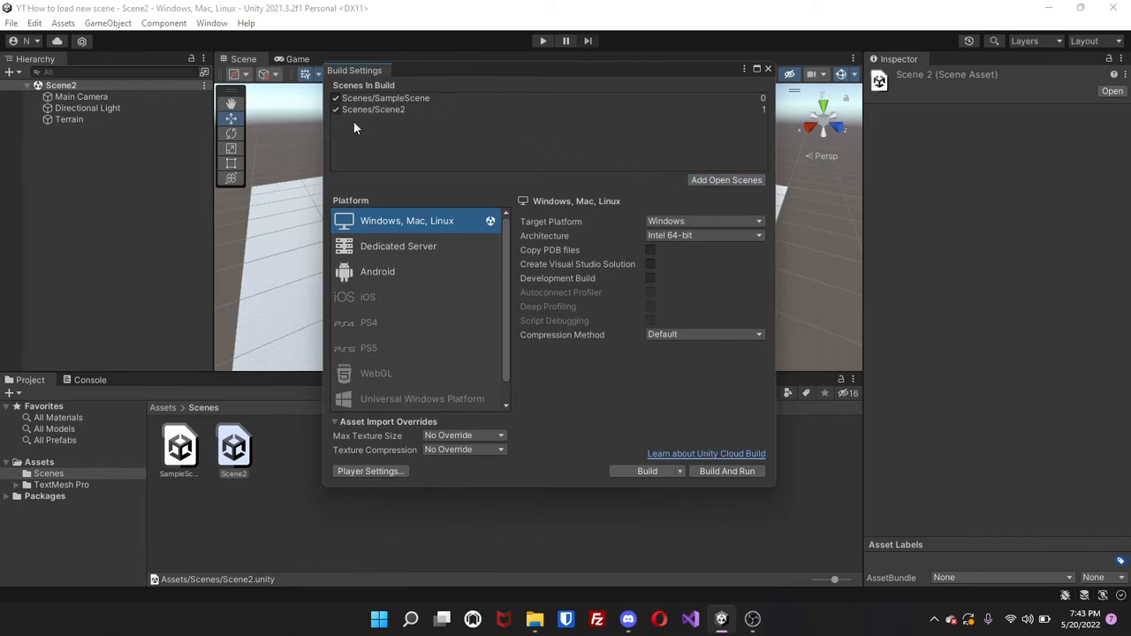
left_click(768, 69)
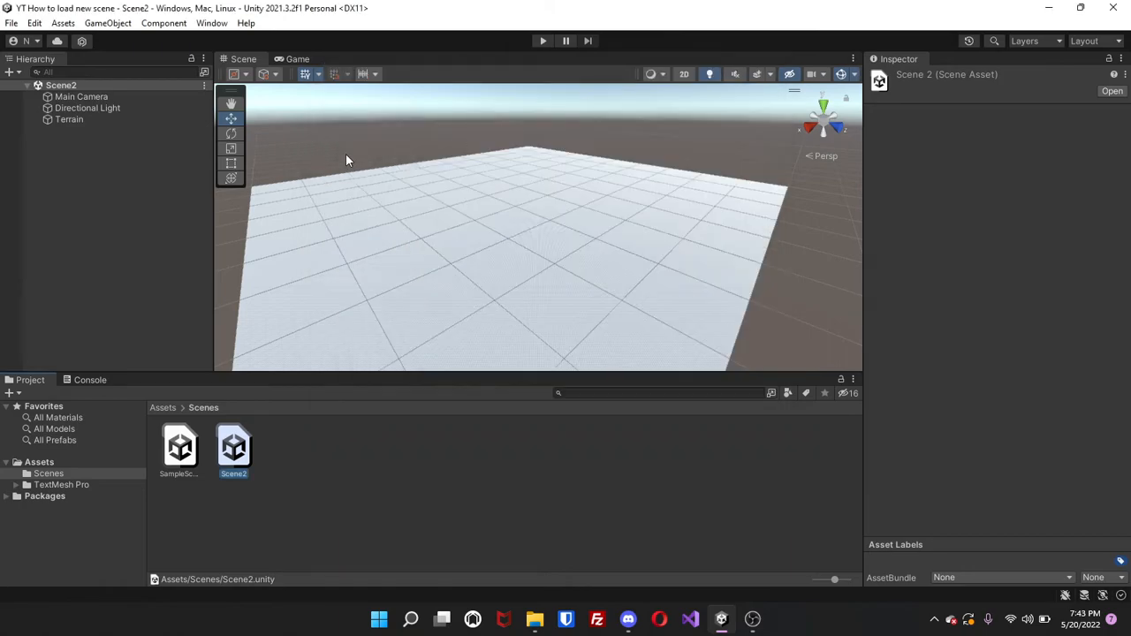
Reopen SampleScene and display its canvas in the 2D scene view
double_click(188, 468)
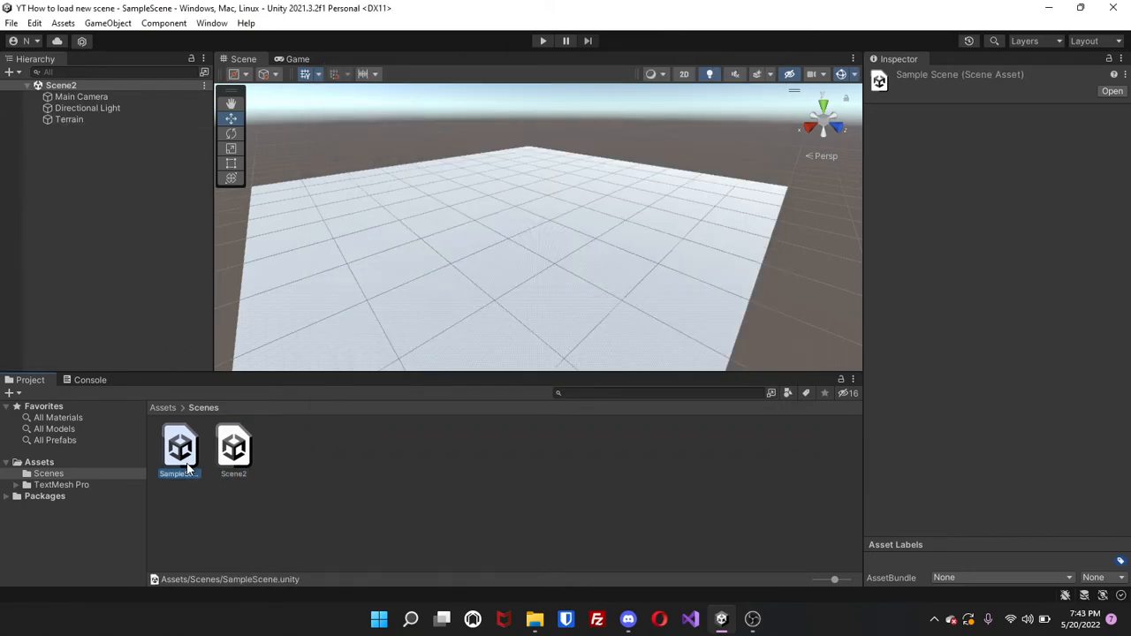
left_click(684, 74)
middle_click_drag(509, 189, 504, 310)
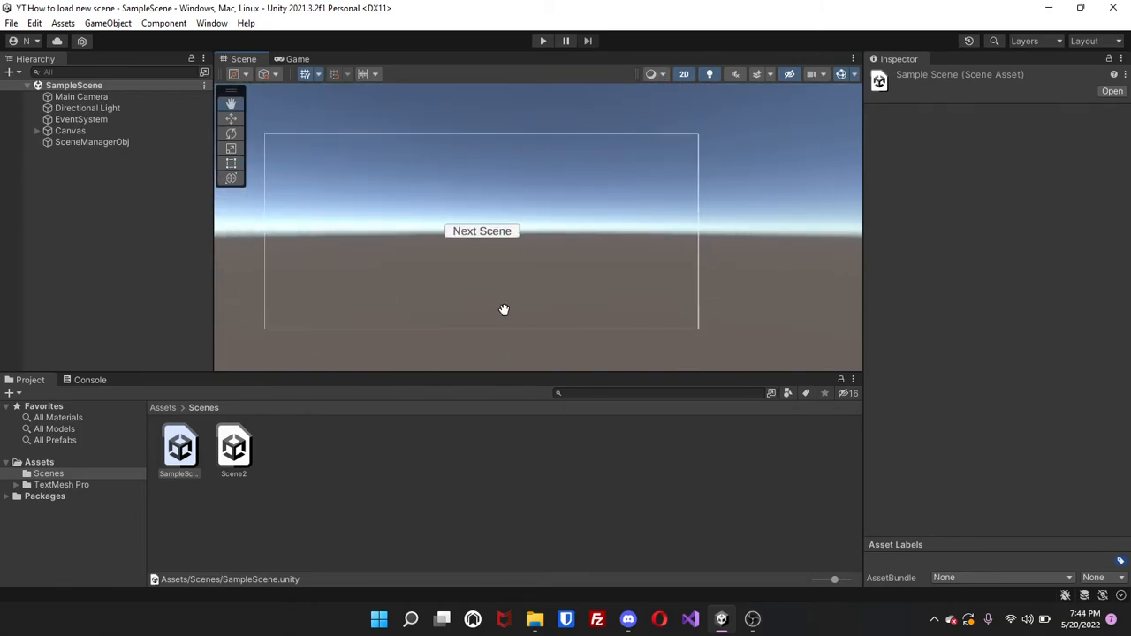
Create a folder named Scripts in the project's Assets folder
left_click(163, 408)
right_click(307, 509)
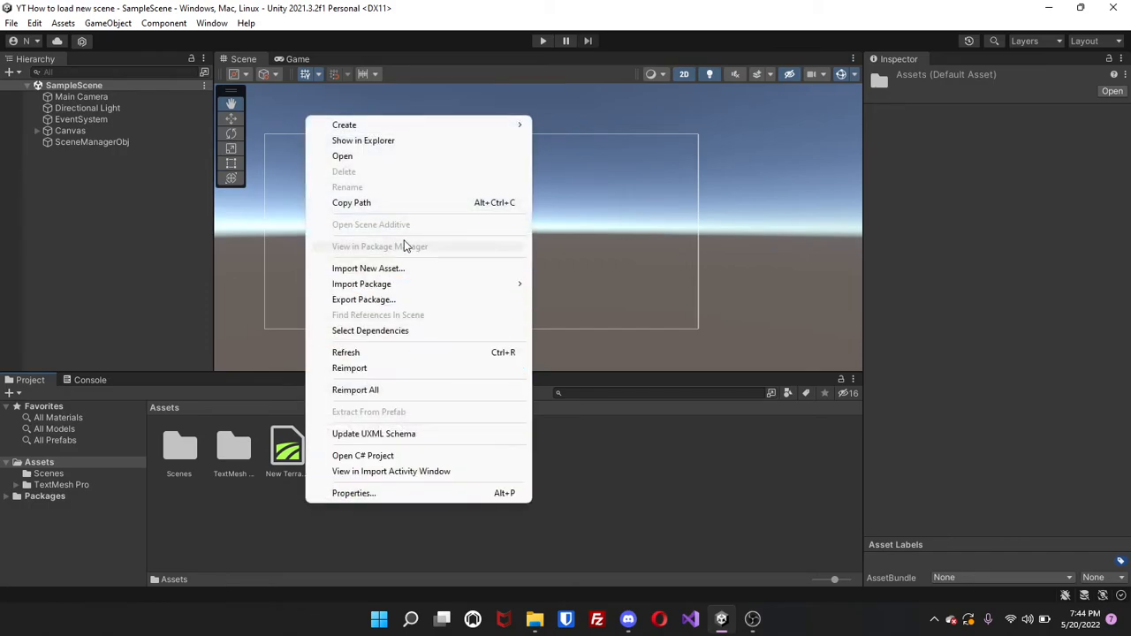
mouse_move(371, 125)
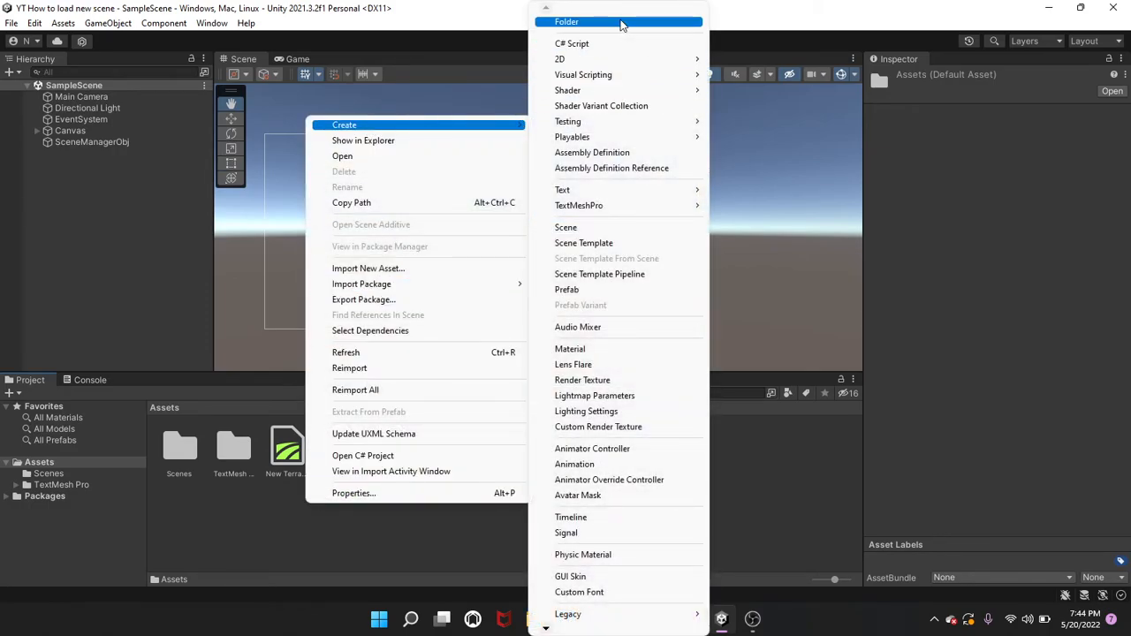
left_click(592, 21)
type("Scripts")
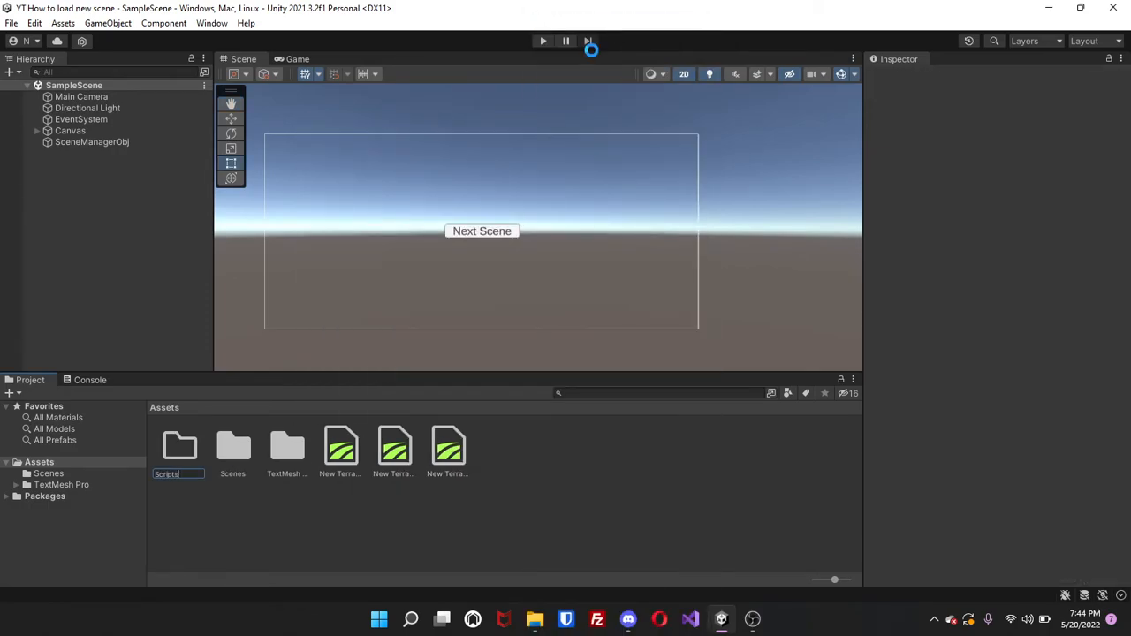
key("Return")
Create a C# script named ChangeScene in the Scripts folder and attach it to SceneManagerObj
double_click(239, 456)
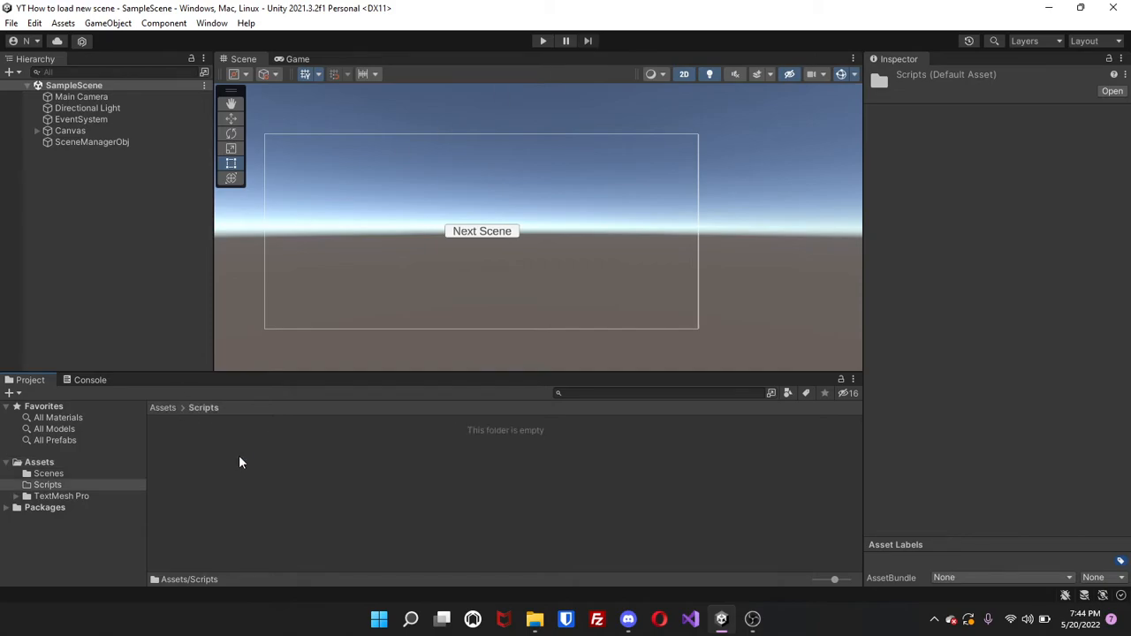
right_click(238, 456)
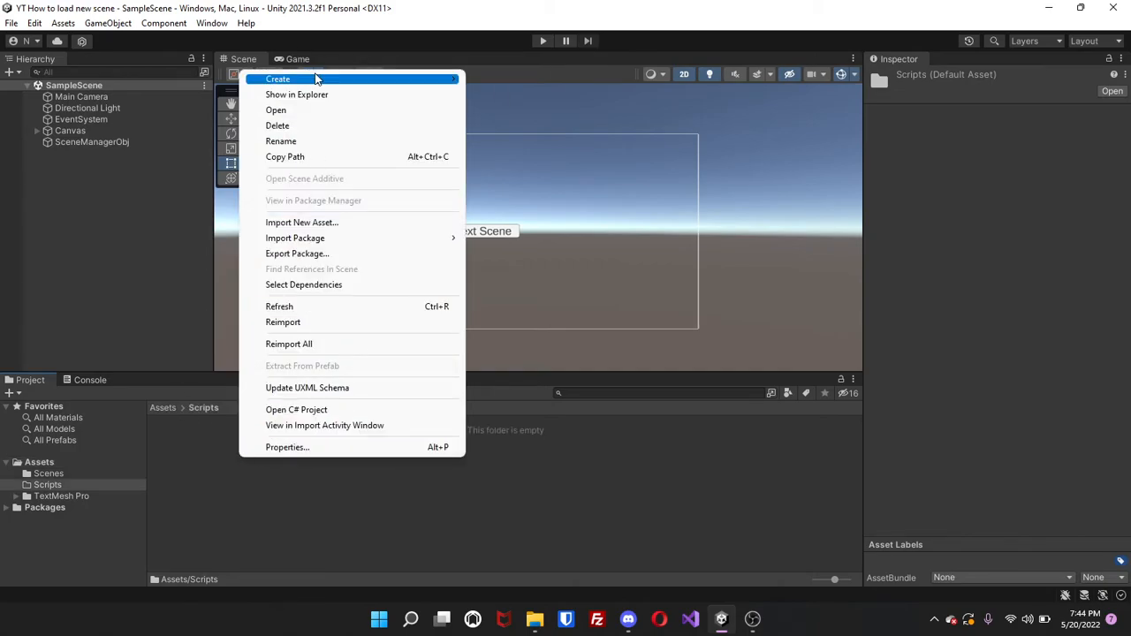
mouse_move(341, 80)
left_click(499, 43)
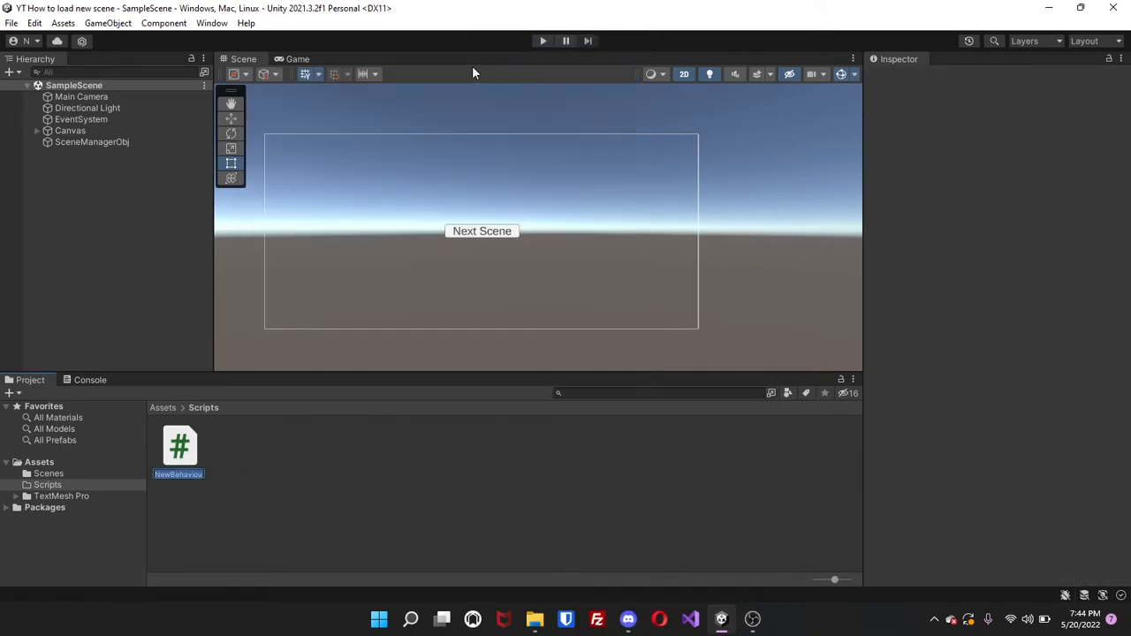
type("ChangeSc...")
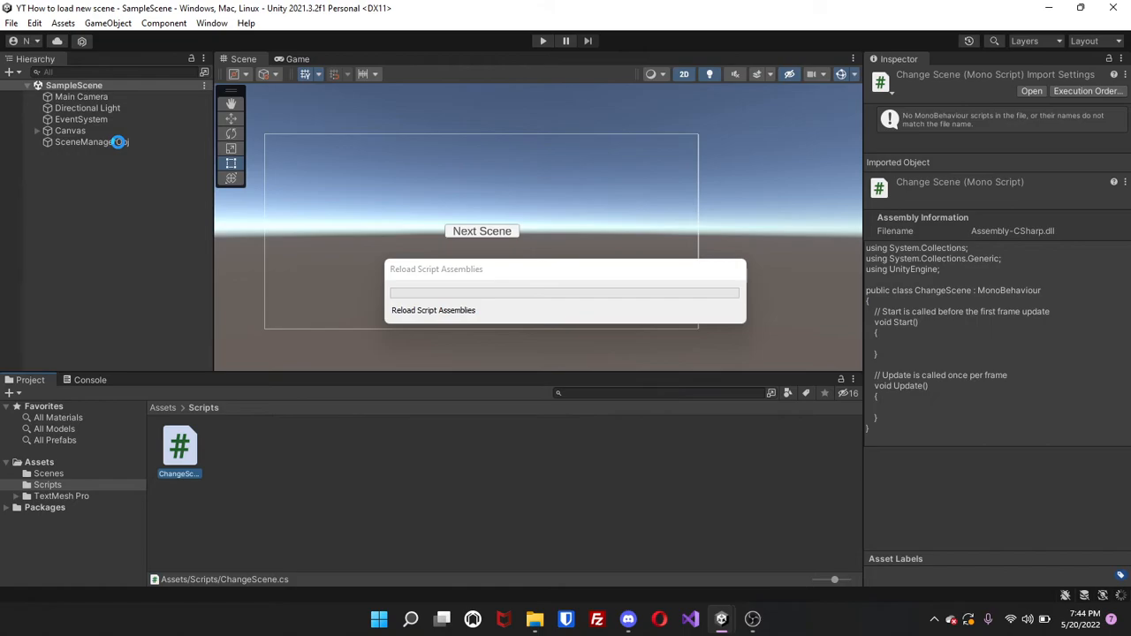
left_click(117, 142)
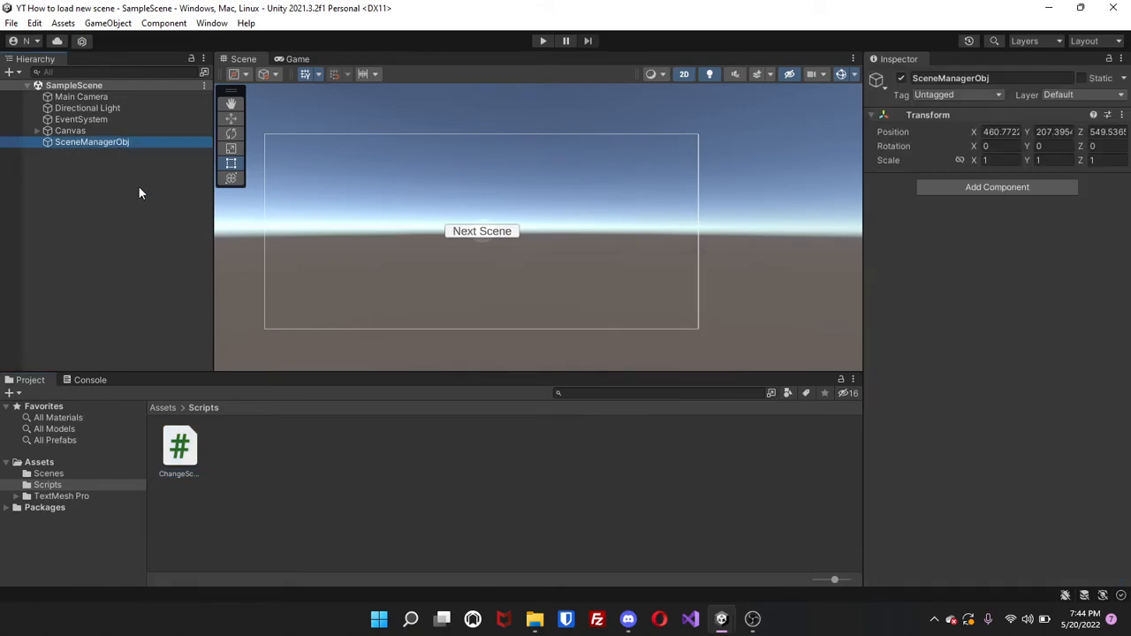
left_click_drag(168, 475, 972, 252)
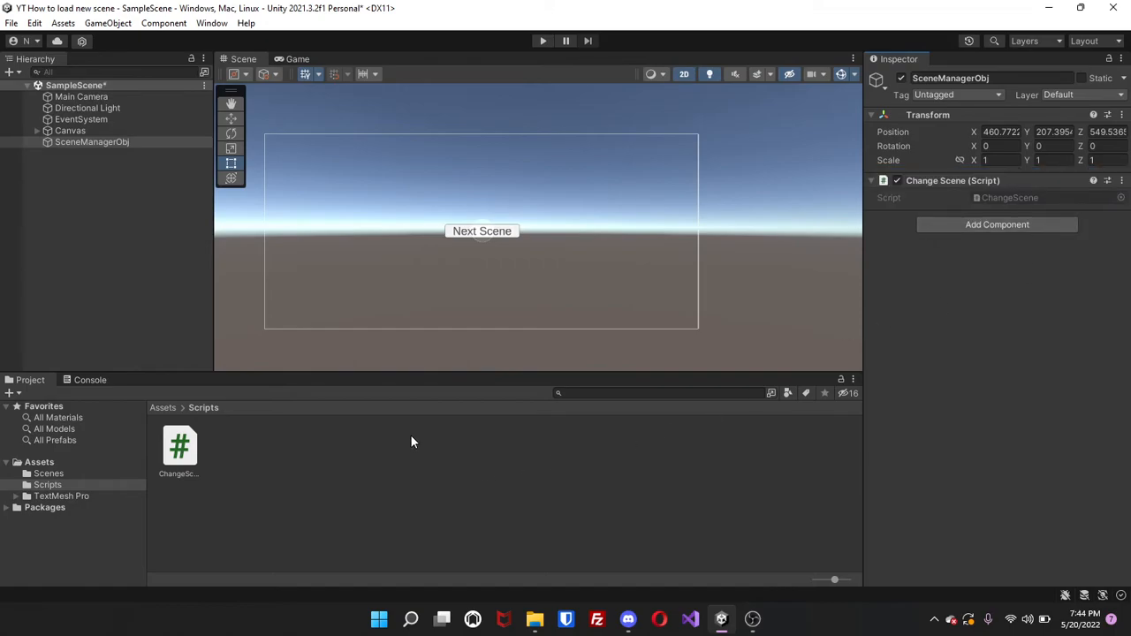
Open the ChangeScene script in Visual Studio and add "using UnityEngine.SceneManagement;" below the existing using directives
double_click(171, 451)
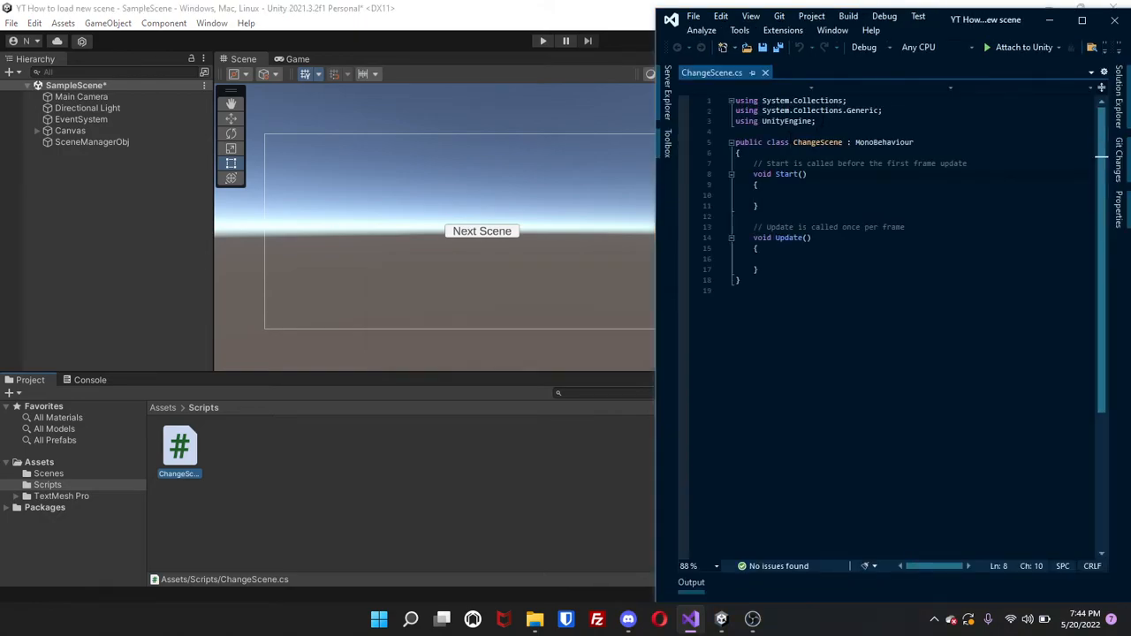
left_click(821, 120)
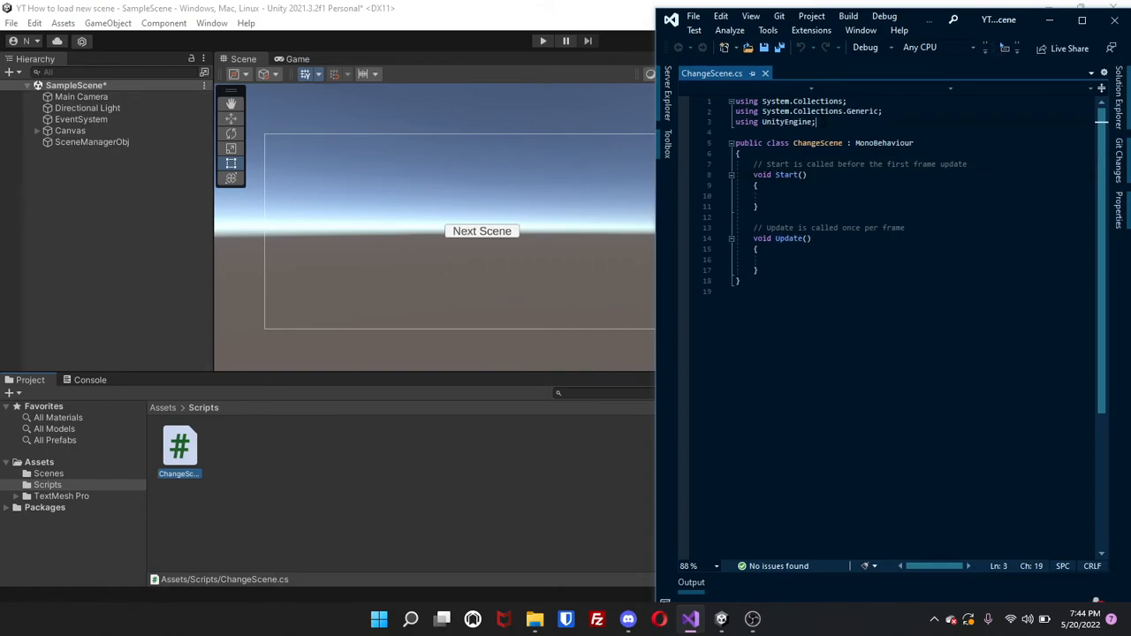
key("Return")
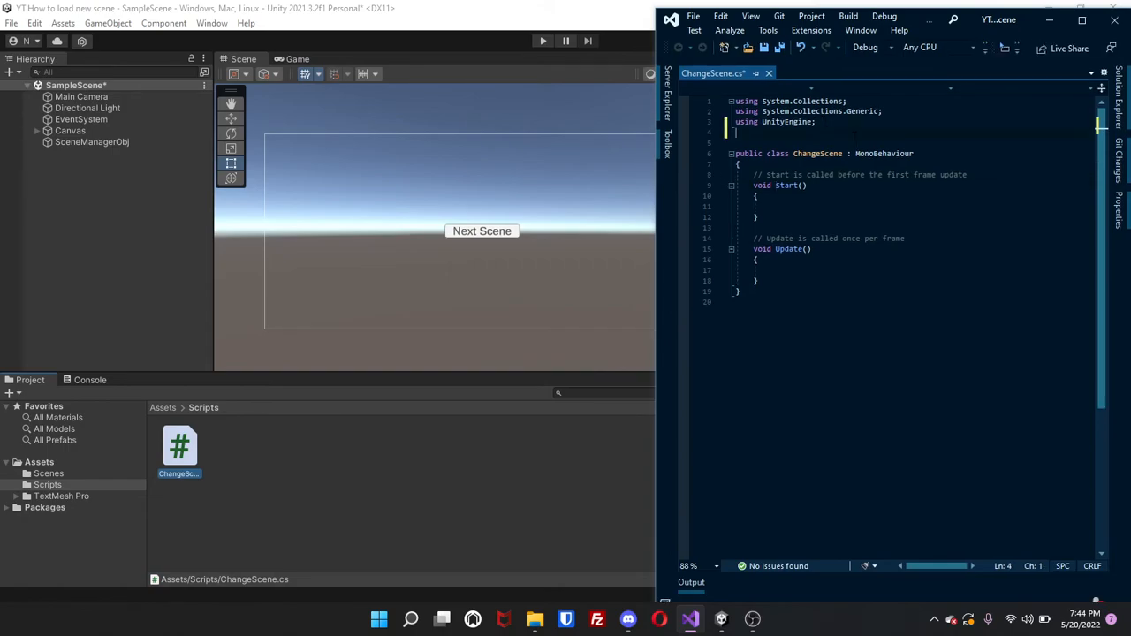
type("using UnityEngine.SceneManagement;")
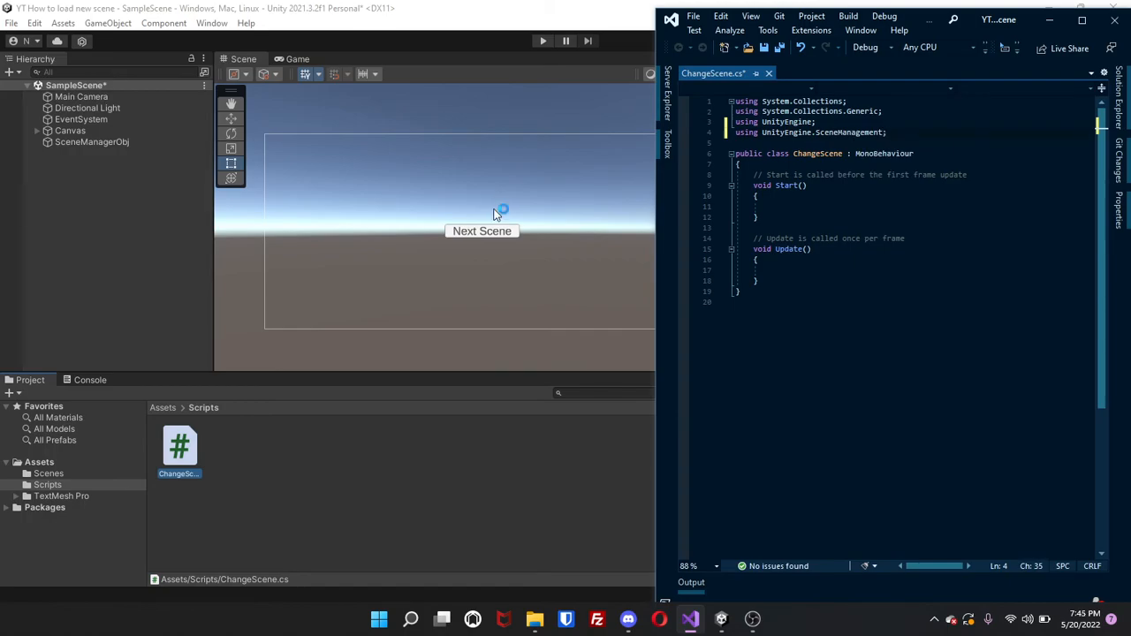
Replace the Start and Update methods with an empty method "public void NextSceneLoad(string sceneName)"
left_click_drag(758, 281, 735, 175)
key("Delete")
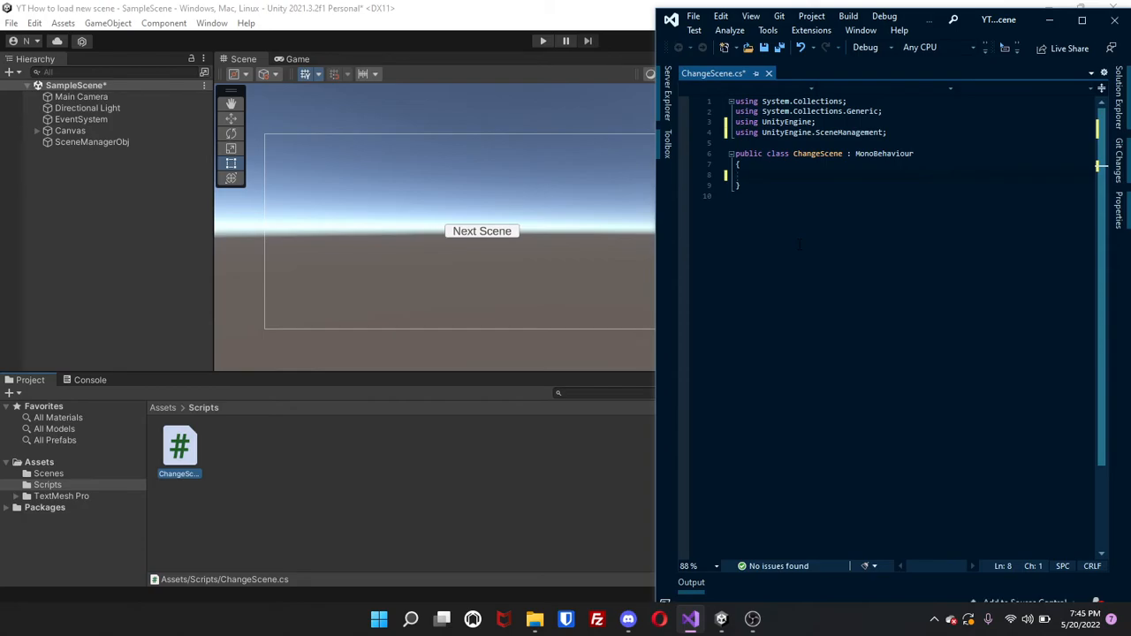
type("public void")
type("NextS")
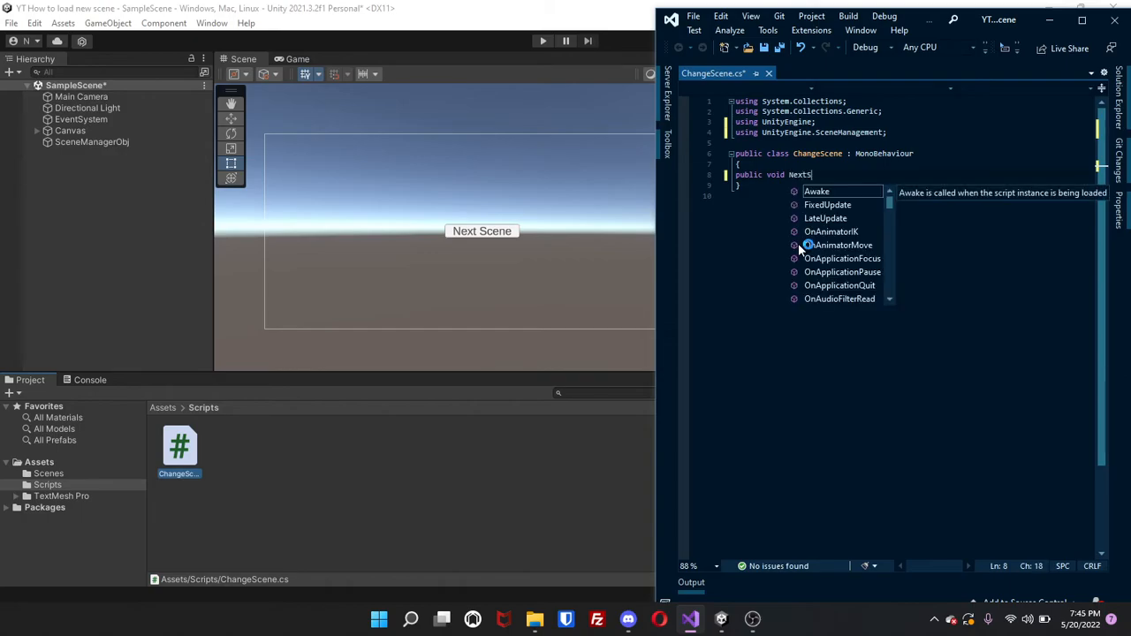
type("ceneLoad(")
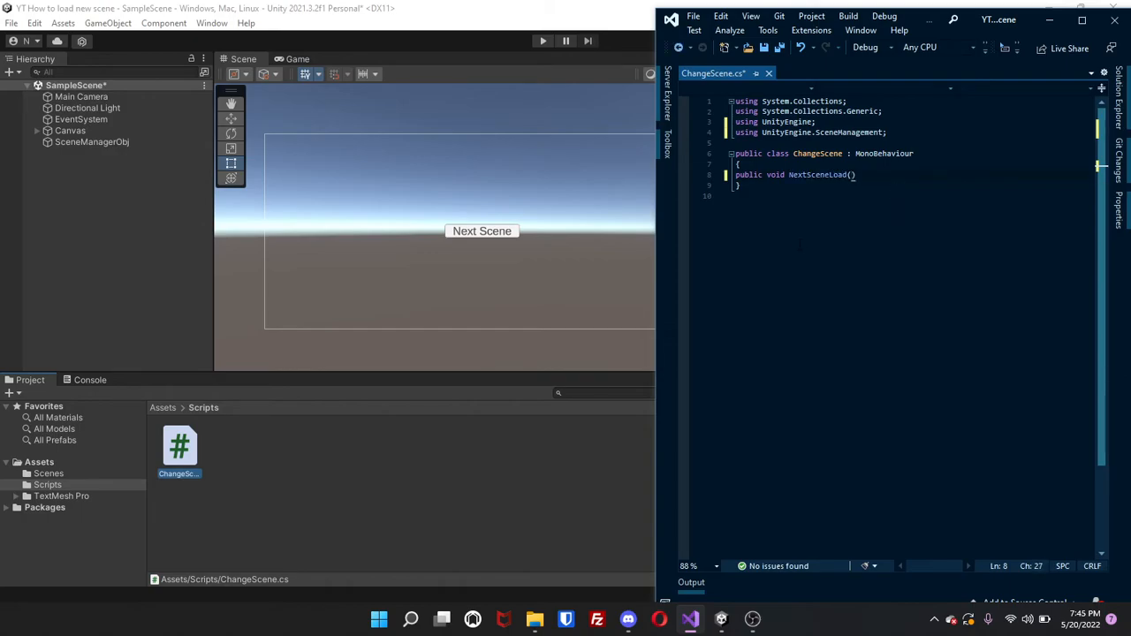
type("string ")
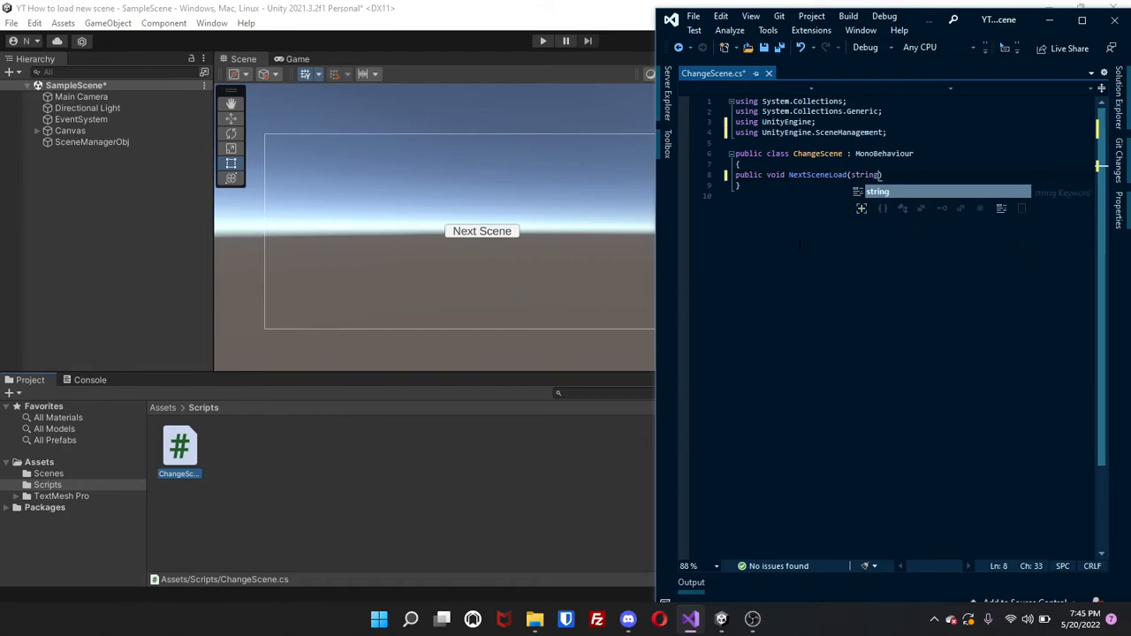
type("sceneName")
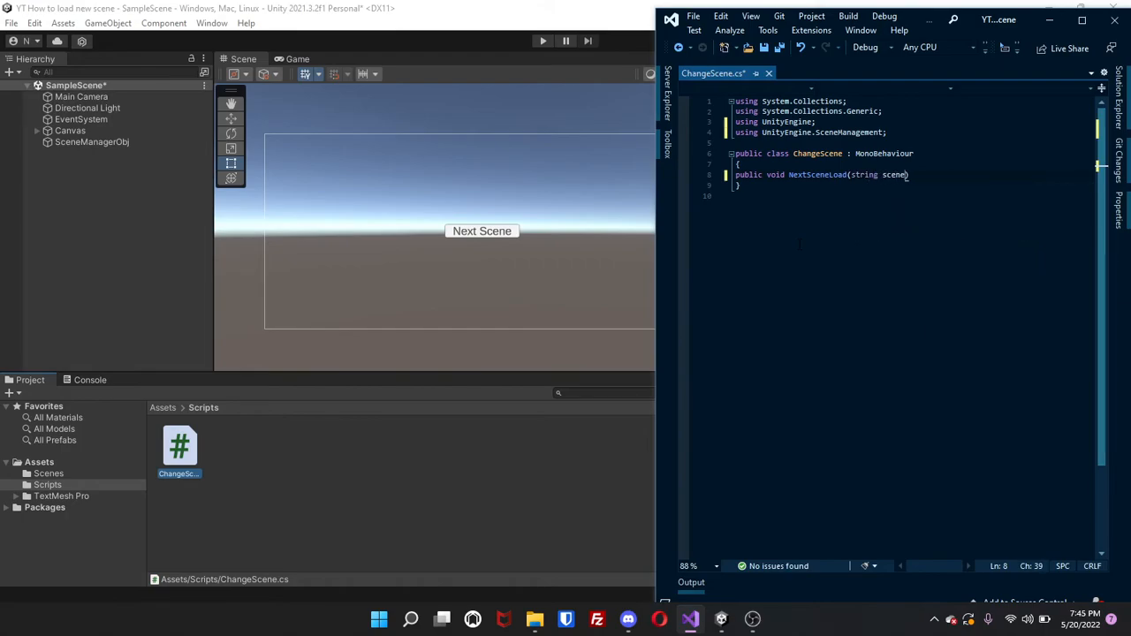
type(")")
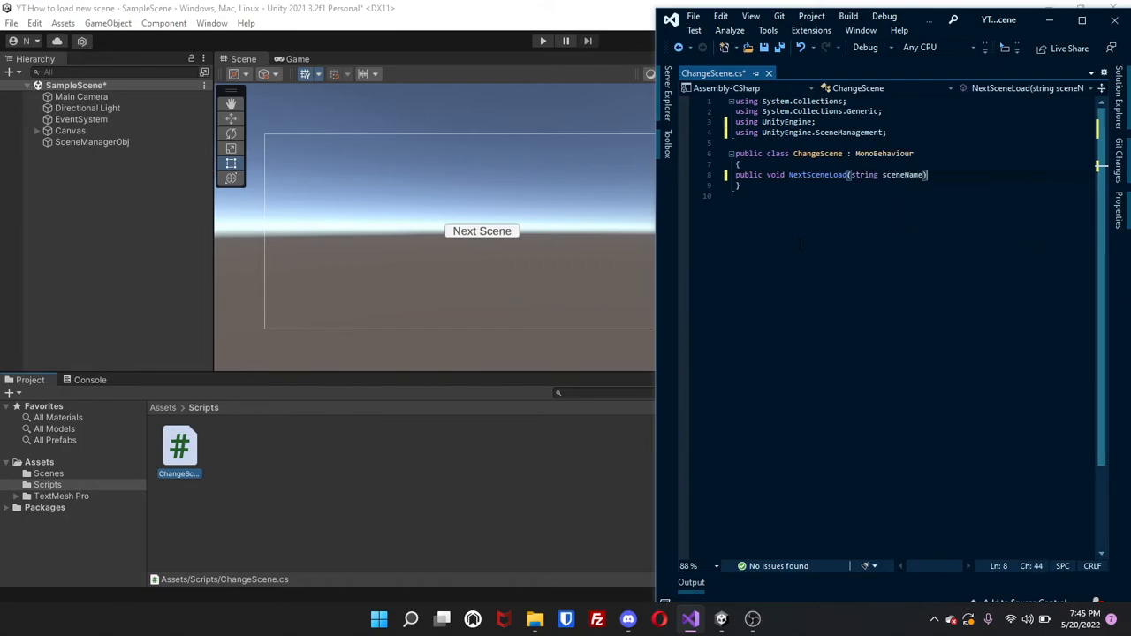
key("Return")
type("{")
key("Return")
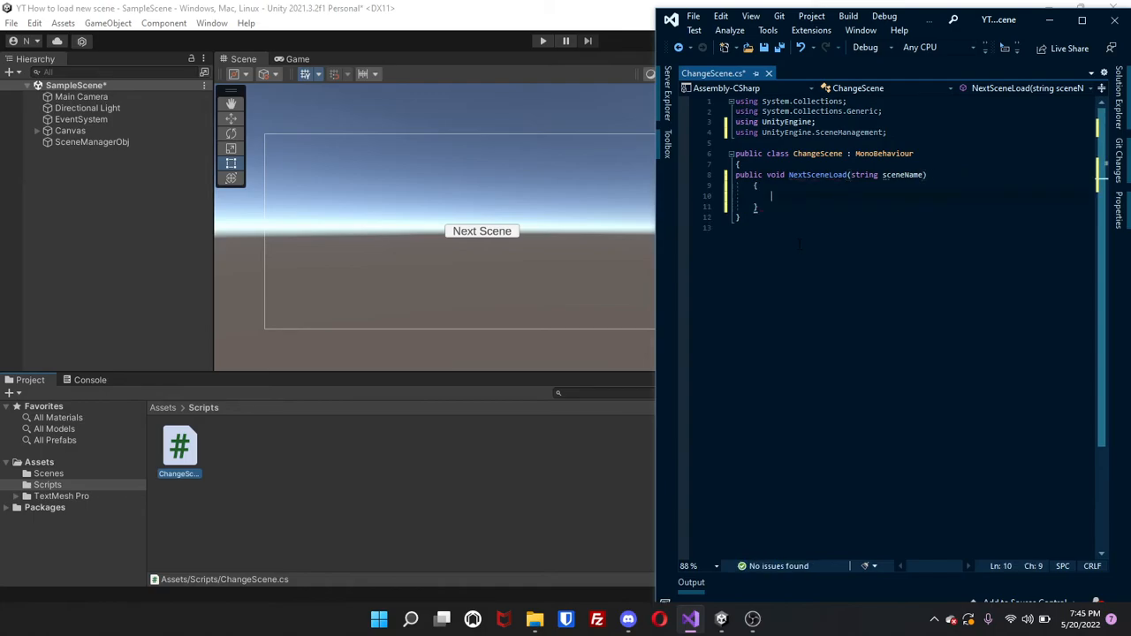
Add the statement "SceneManager.LoadScene(sceneName);" to the body of NextSceneLoad
type("Scenem")
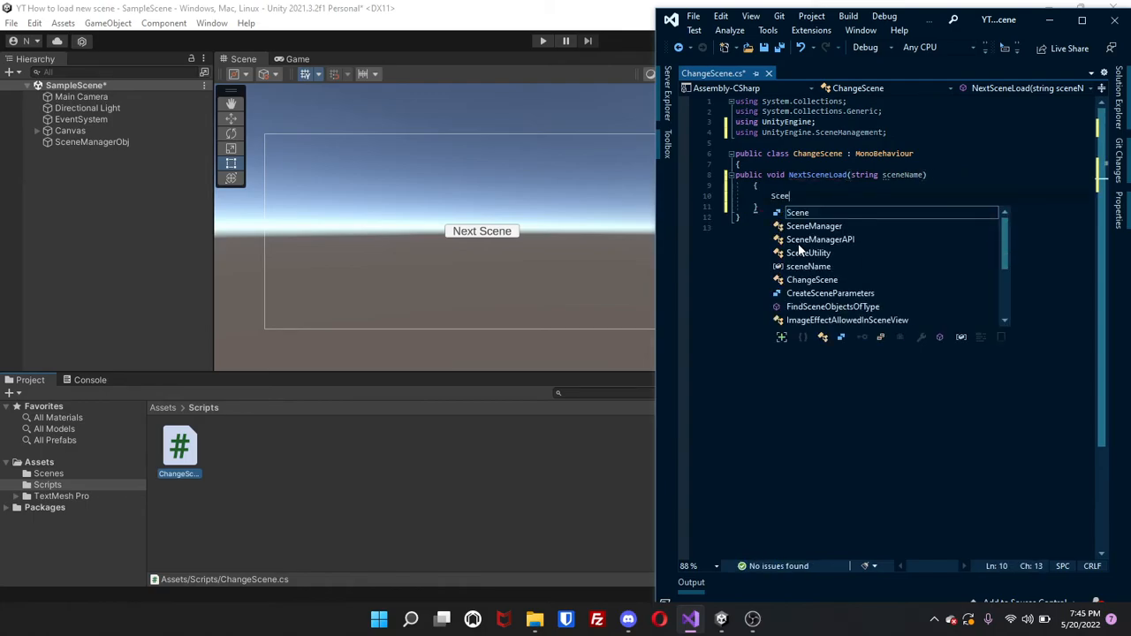
type("anager.")
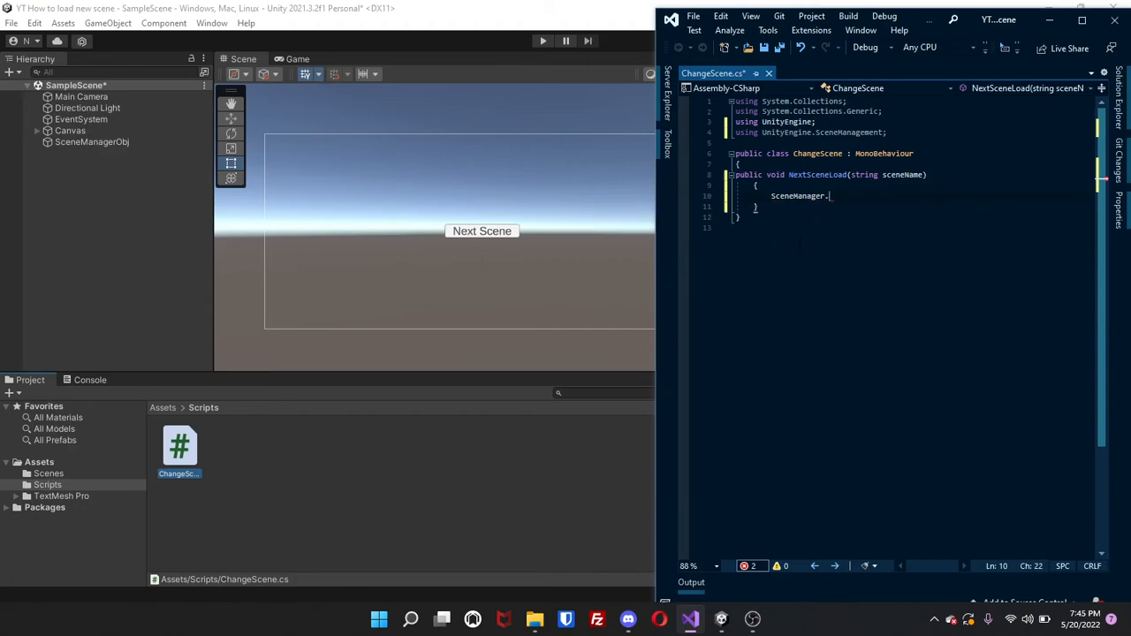
type("LoadScene(")
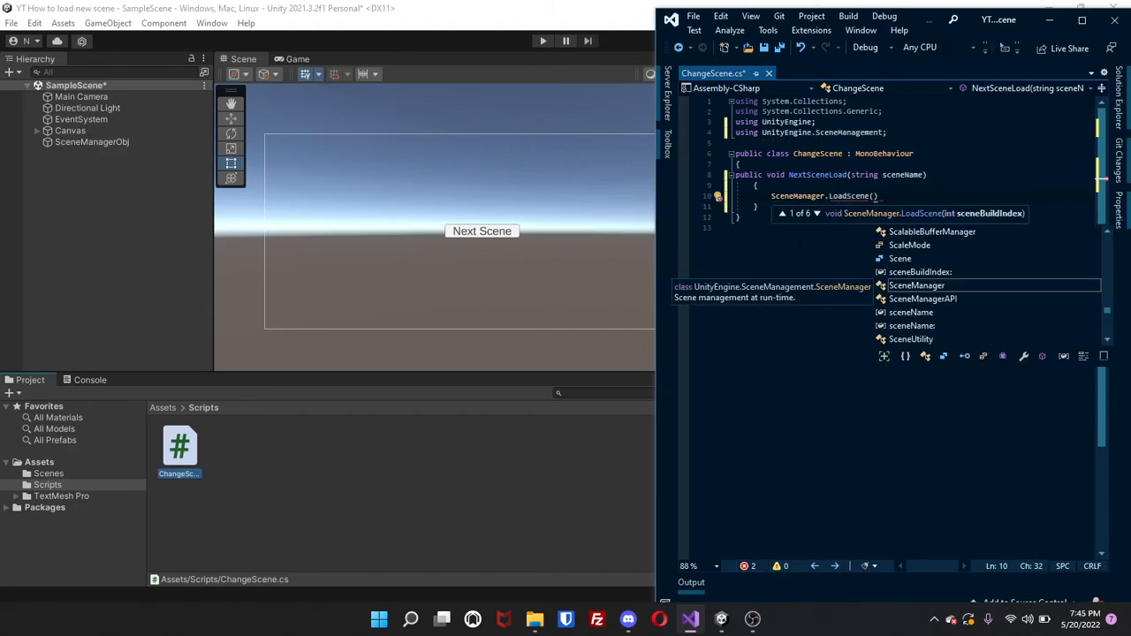
type("scene")
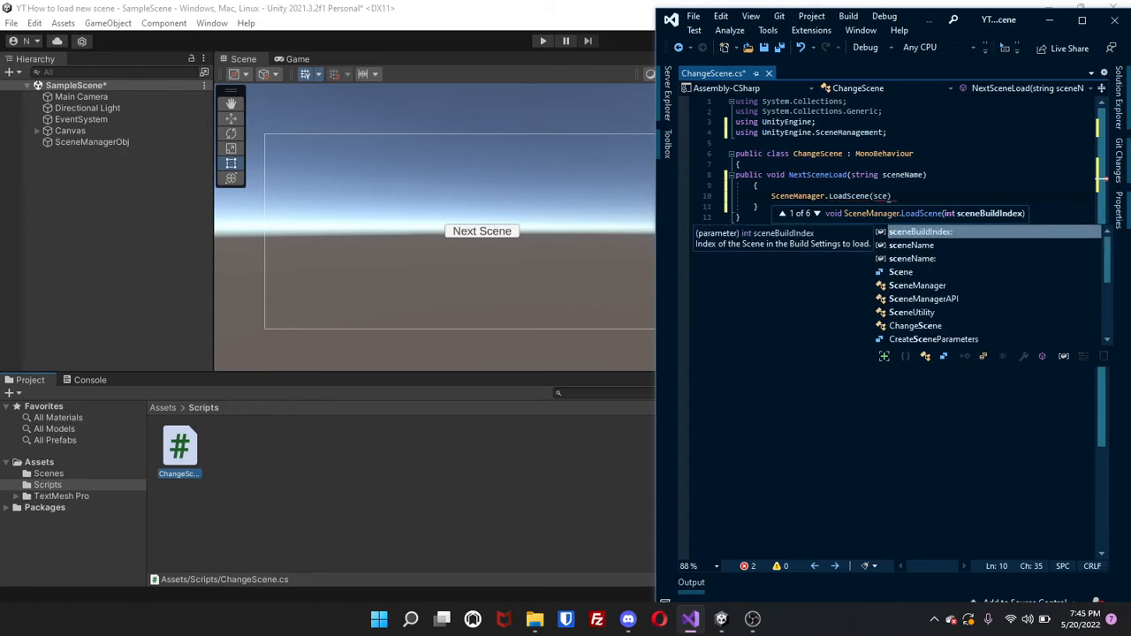
type("N")
key("Tab")
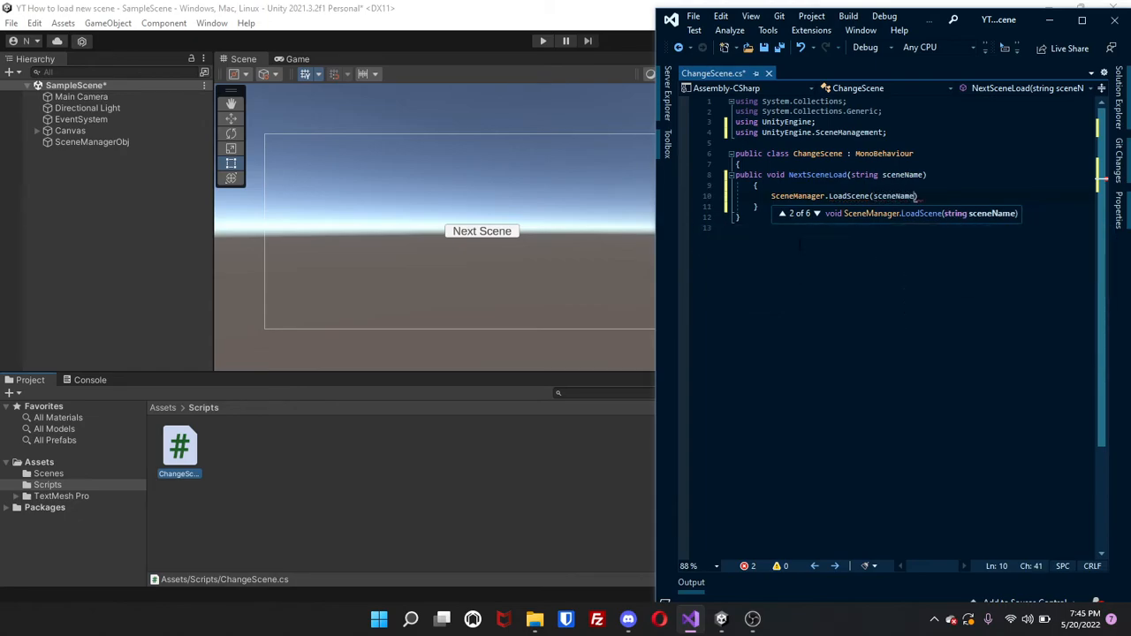
type(");")
Indent the NextSceneLoad declaration inside the class, then save the script and return to Unity
left_click(787, 258)
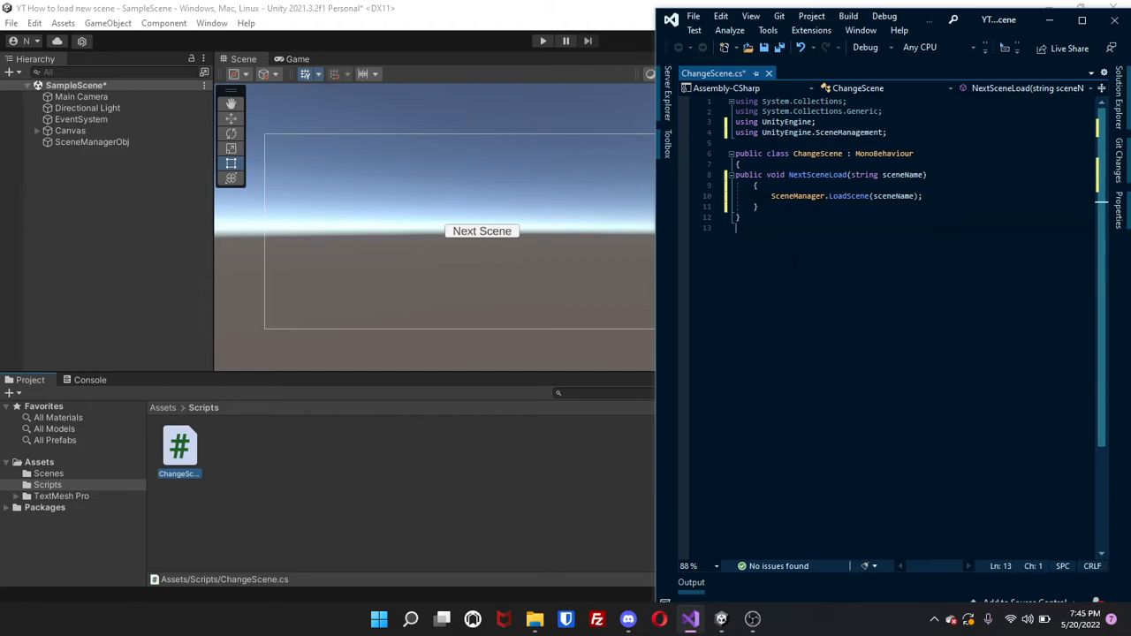
key("ctrl+s")
left_click(736, 175)
key("ctrl+s")
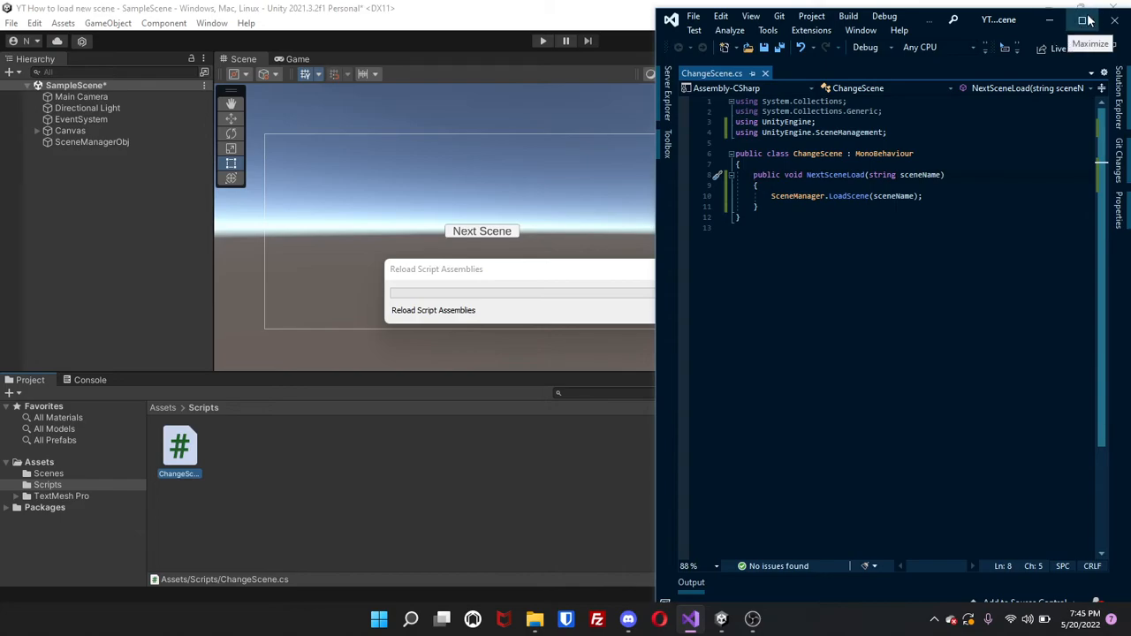
left_click(1050, 20)
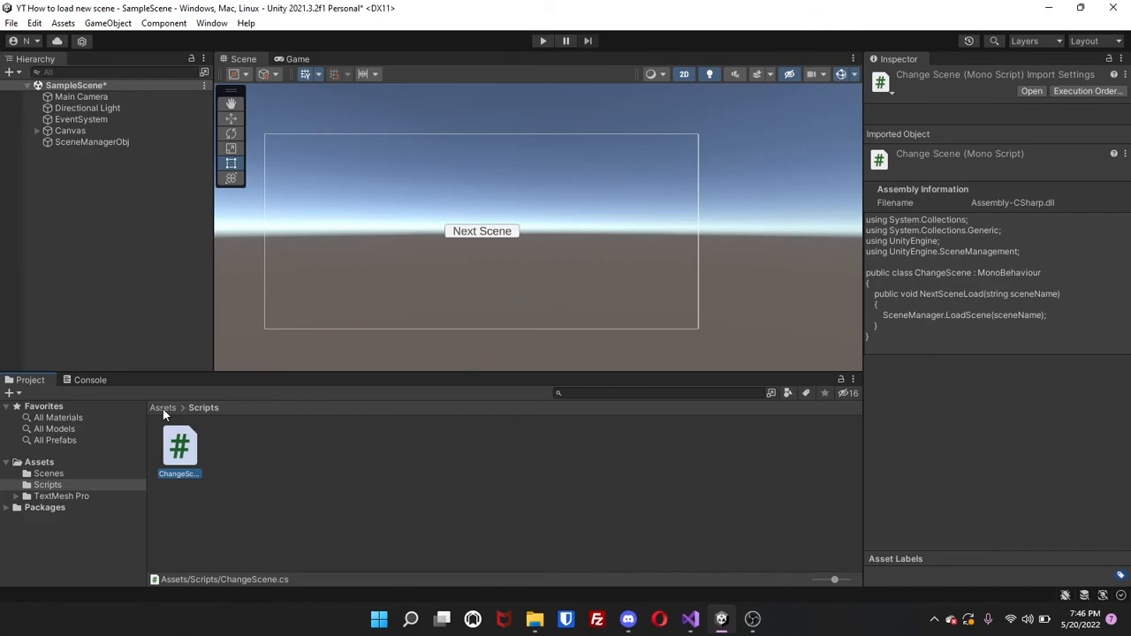
Add an On Click event to the canvas's Button and assign SceneManagerObj as its target object
left_click(37, 130)
left_click(74, 142)
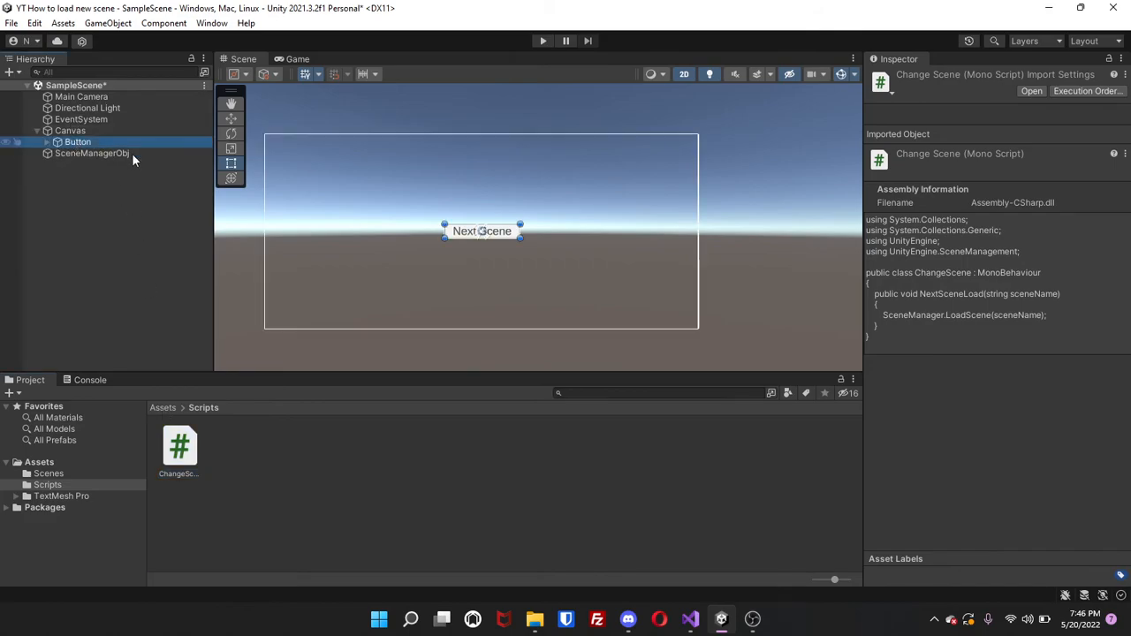
scroll(1065, 360, "down", 10)
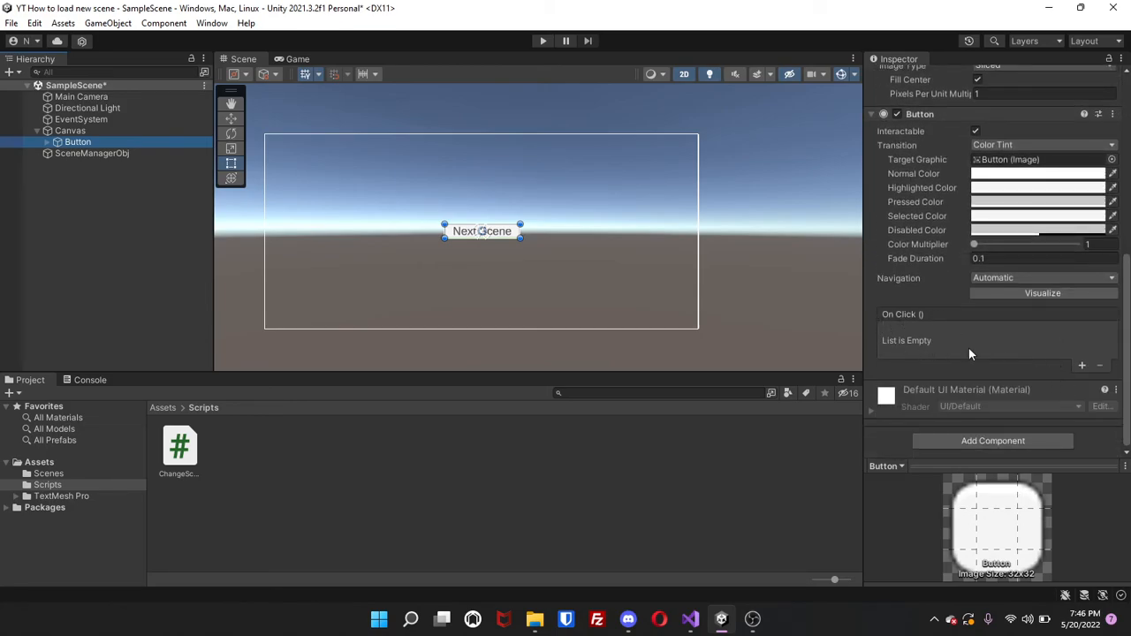
left_click(1082, 366)
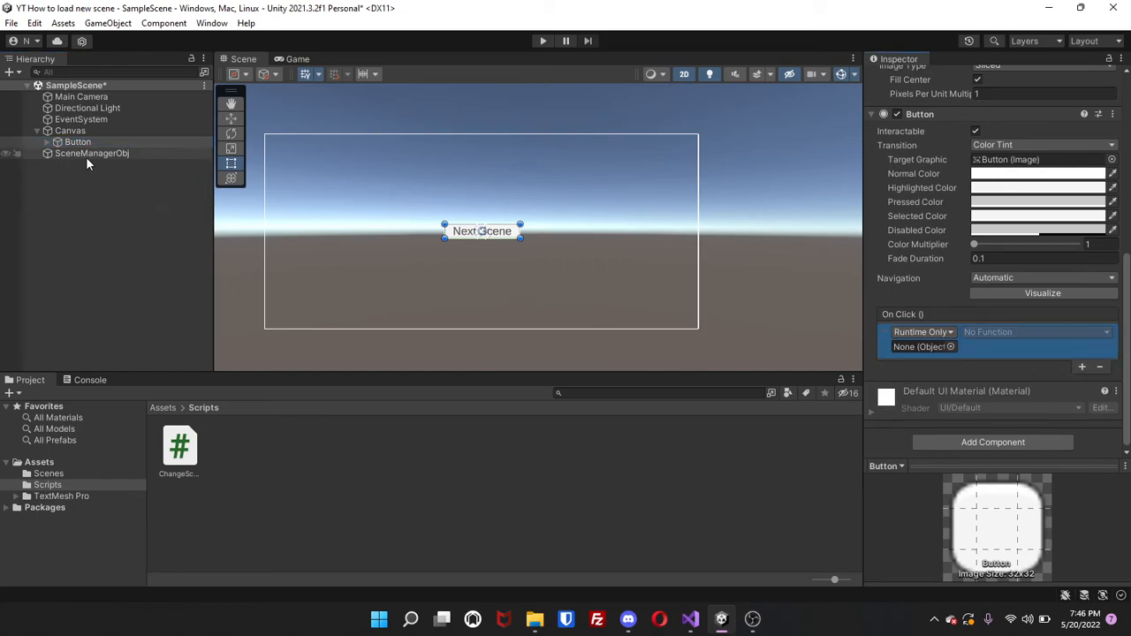
left_click_drag(86, 154, 924, 348)
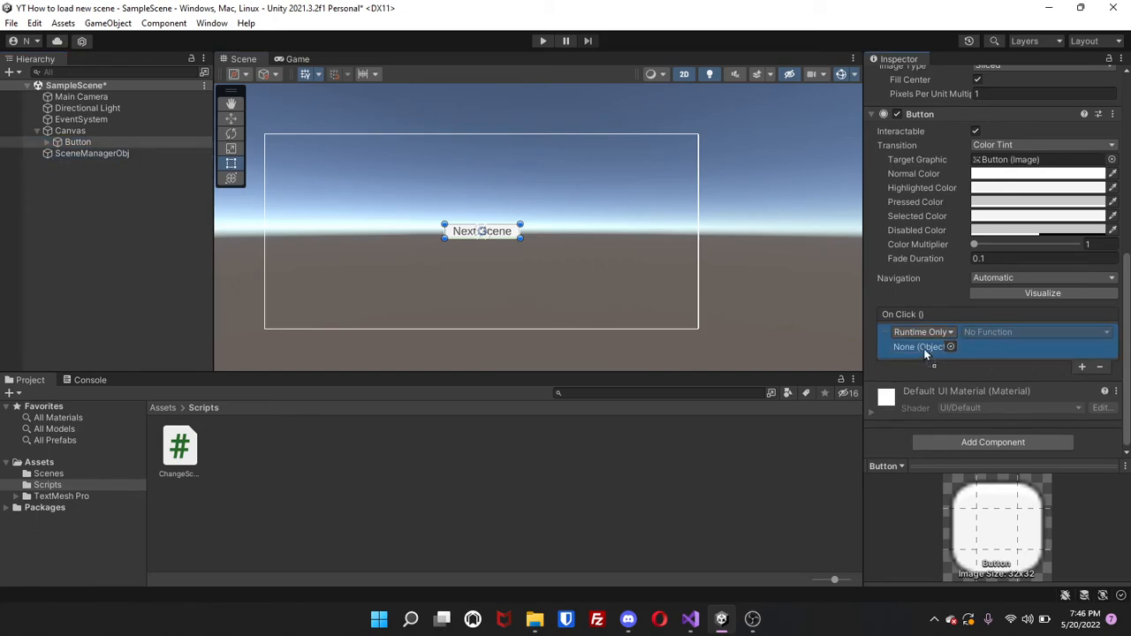
Set the On Click function to ChangeScene.NextSceneLoad with the argument Scene2, and save the scene
left_click(1010, 332)
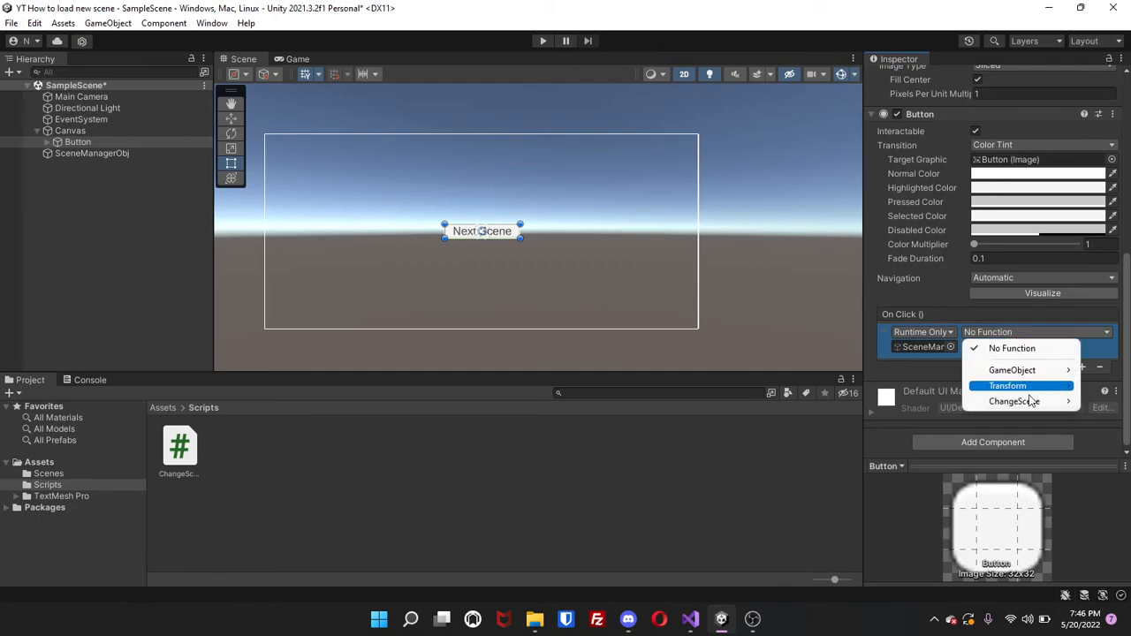
mouse_move(1016, 402)
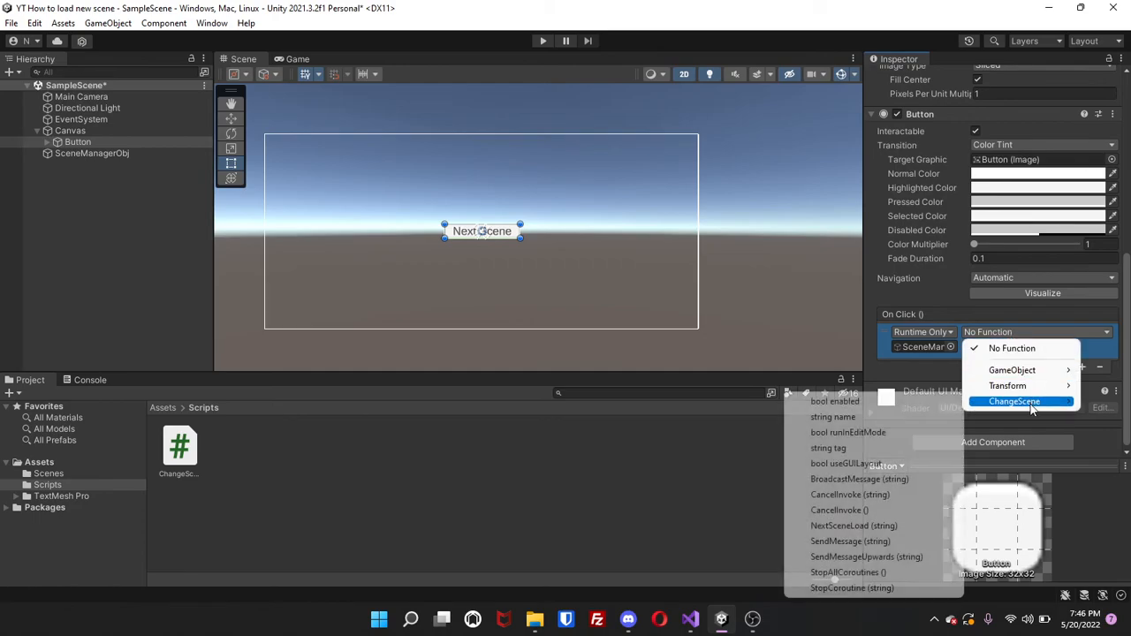
left_click(877, 527)
left_click(1001, 346)
type("Scene2")
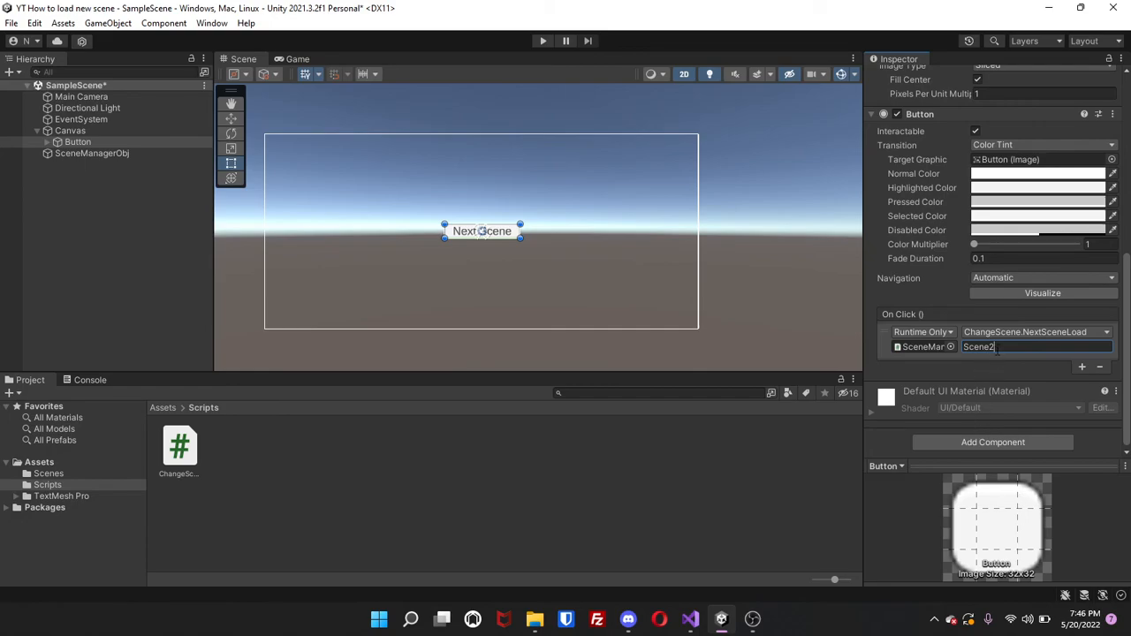
key("ctrl+s")
Play SampleScene, test the Next Scene button in the running game, and stop playback
left_click(539, 41)
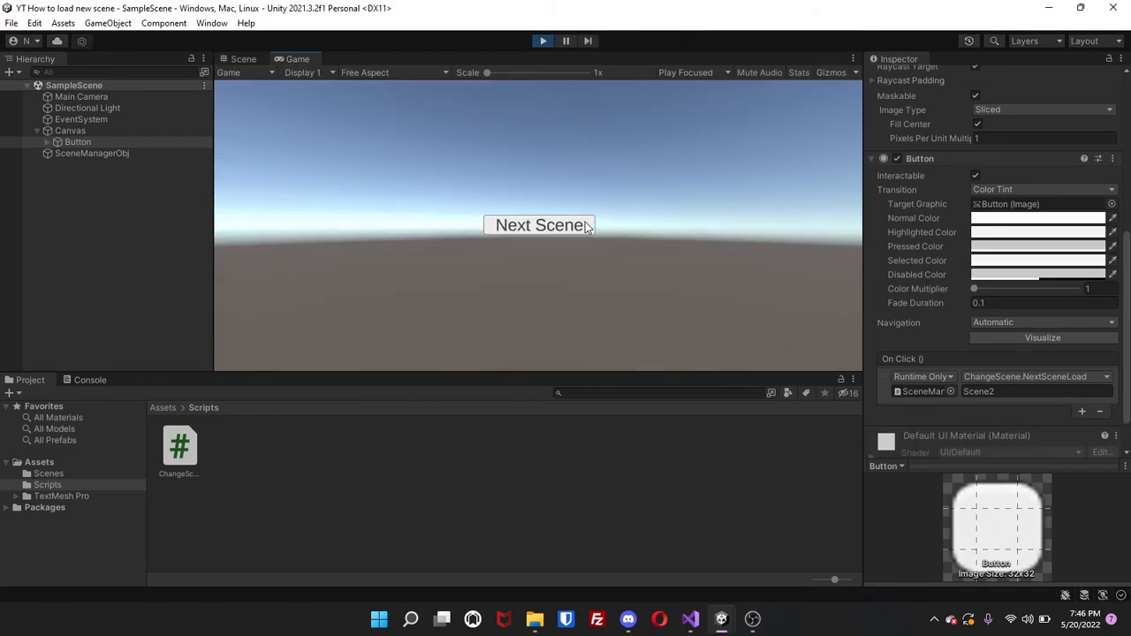
left_click(538, 225)
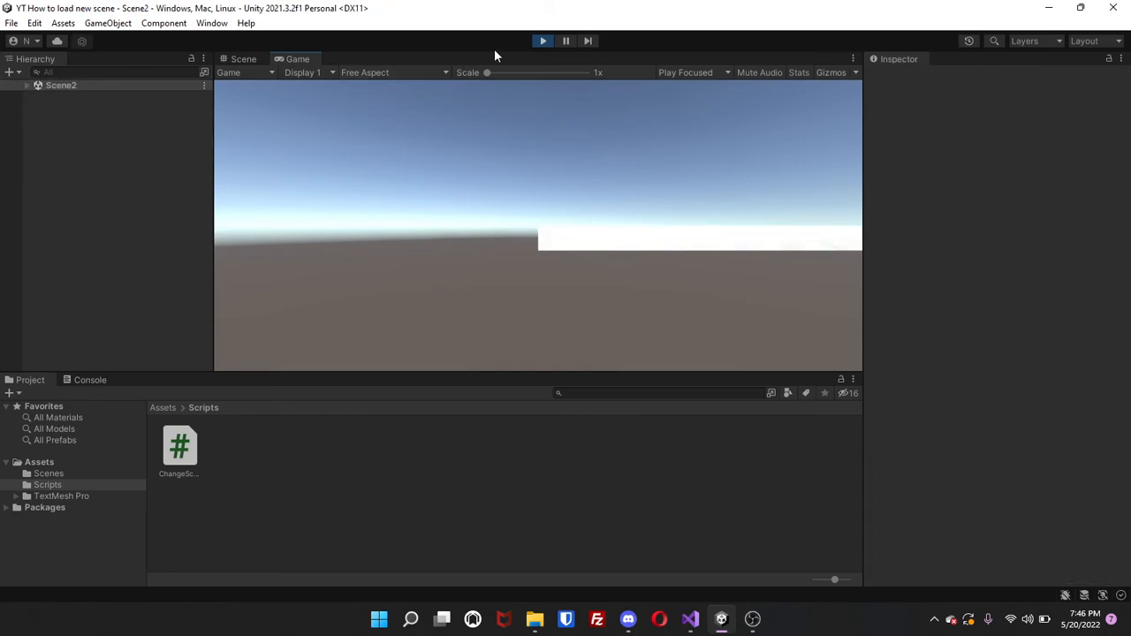
left_click(543, 41)
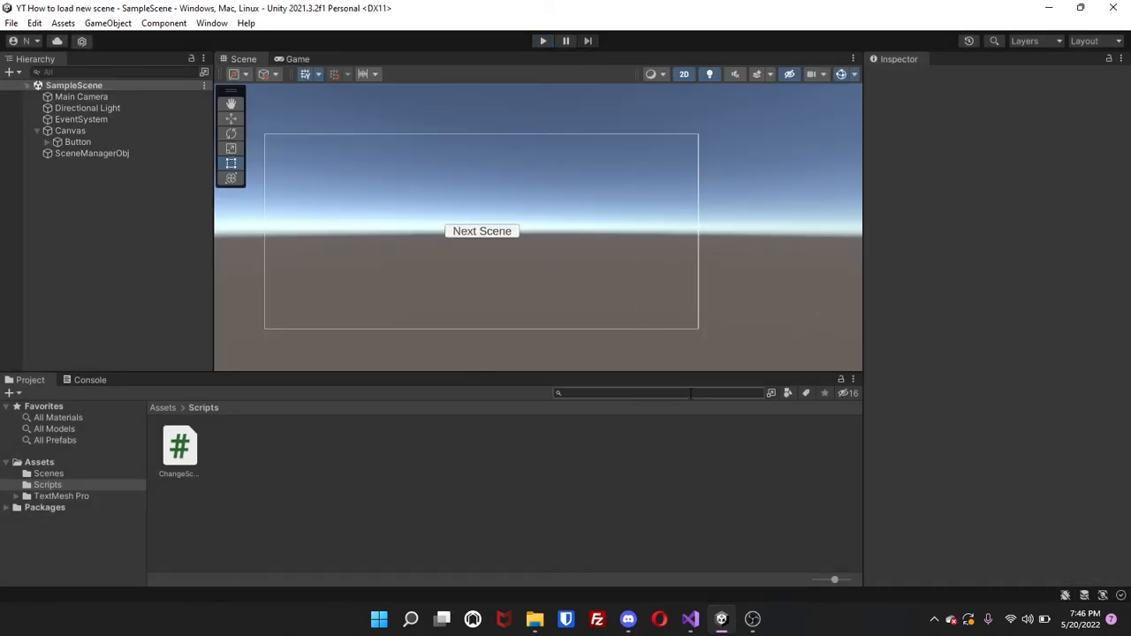